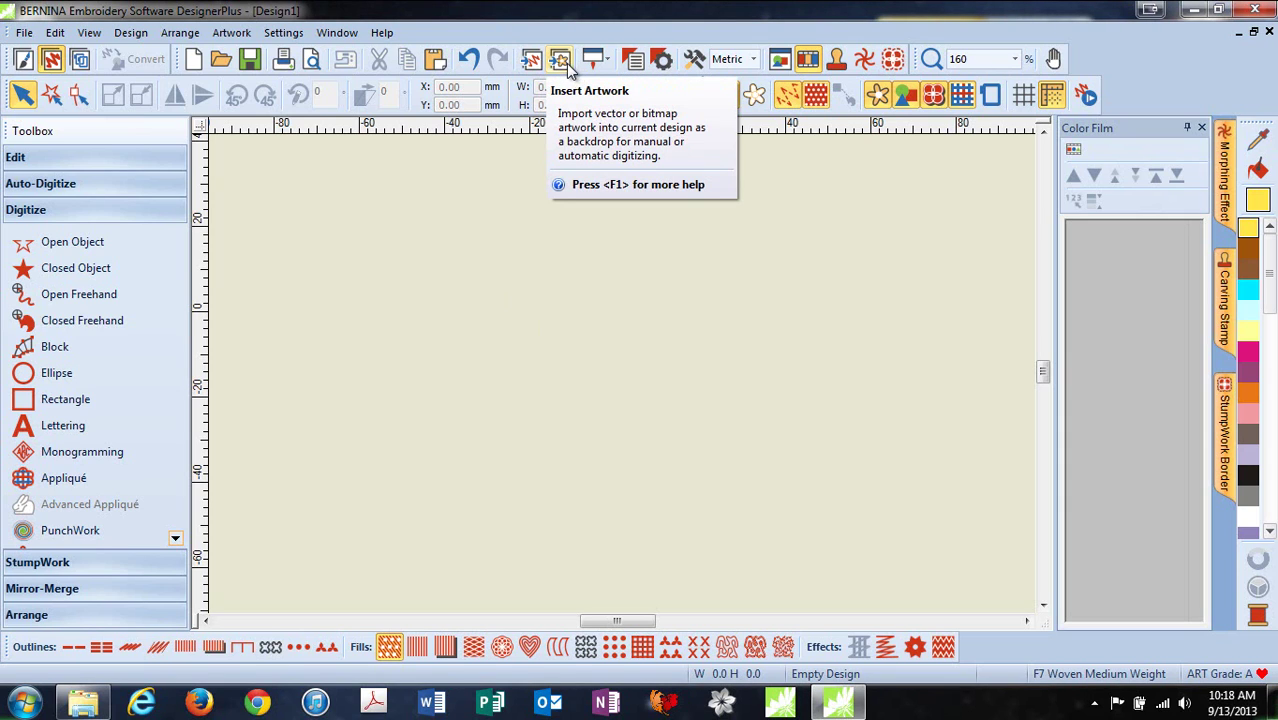
Step: Insert the 12485-06.ART leaf embroidery from the 12485-06 folder into the empty design
click(531, 60)
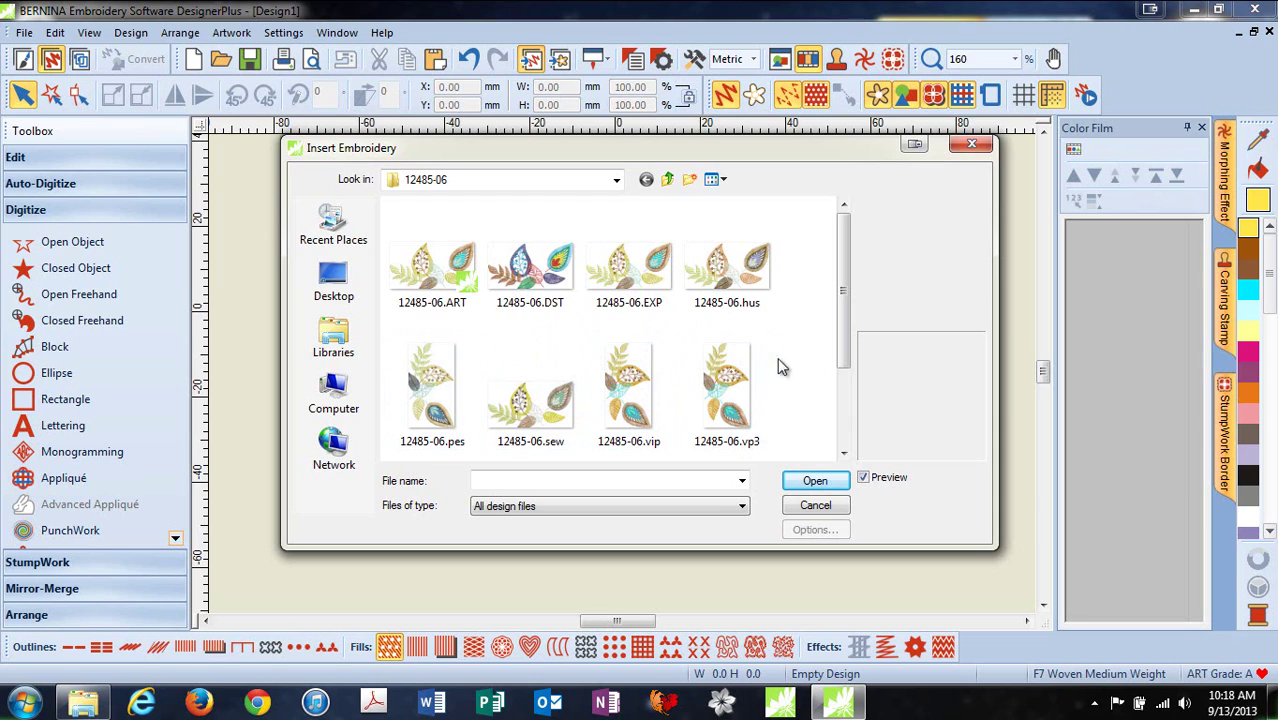
drag(840, 332, 861, 277)
click(460, 275)
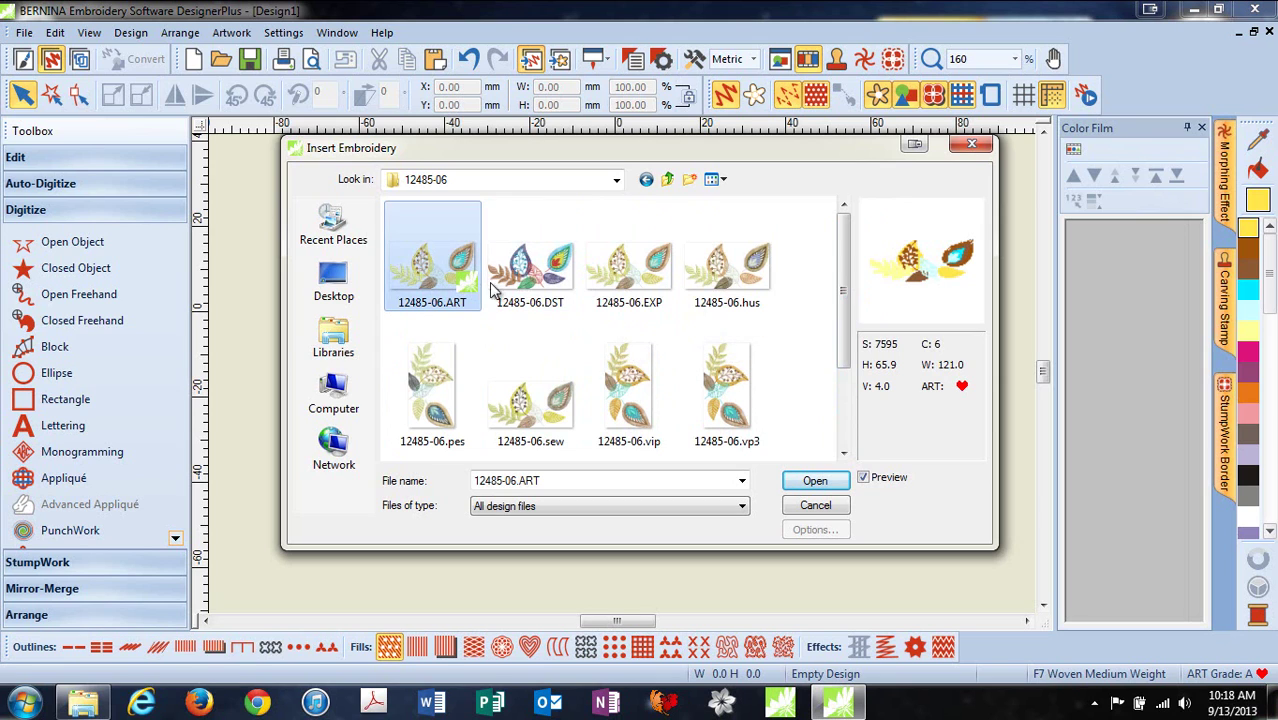
click(822, 480)
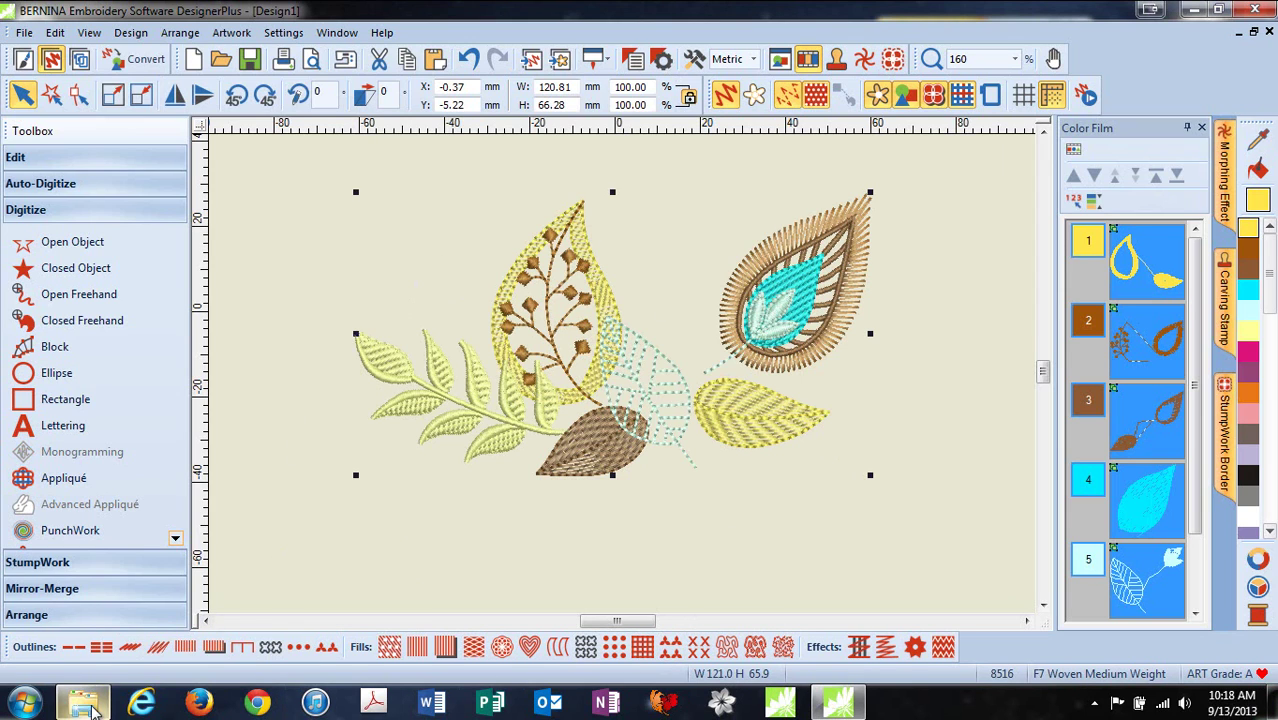
click(85, 705)
drag(368, 114, 425, 106)
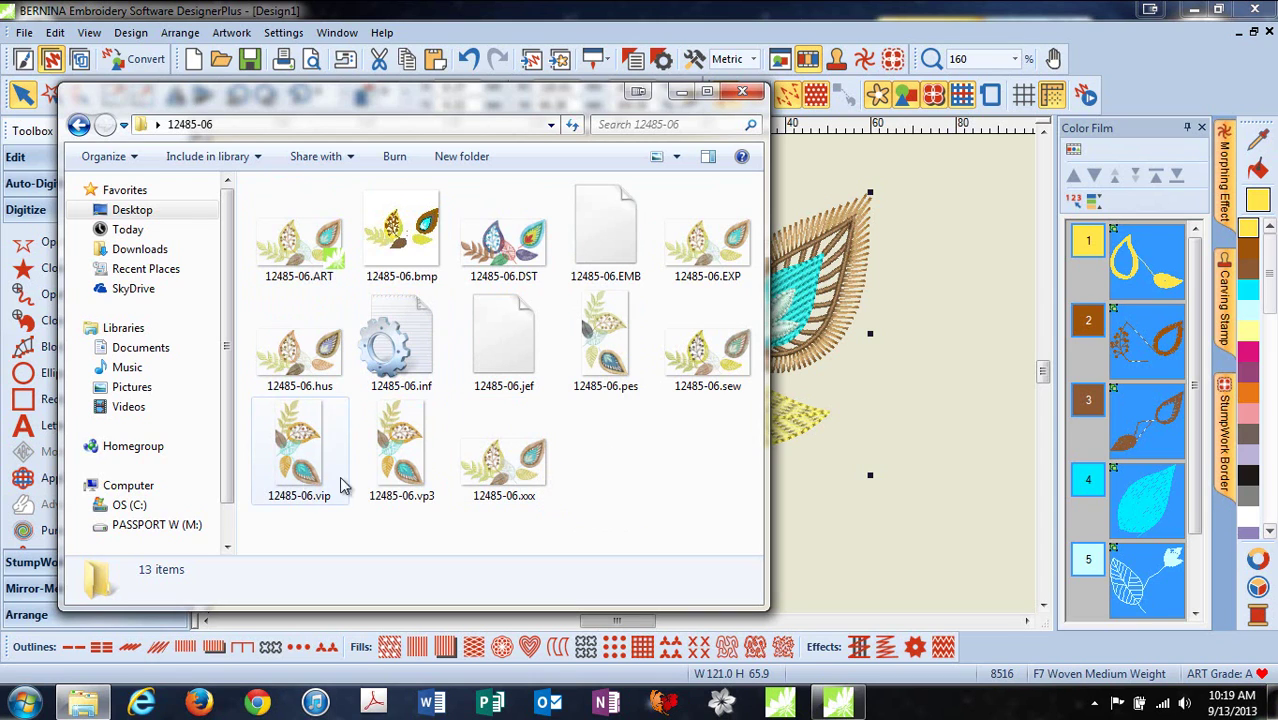
click(752, 96)
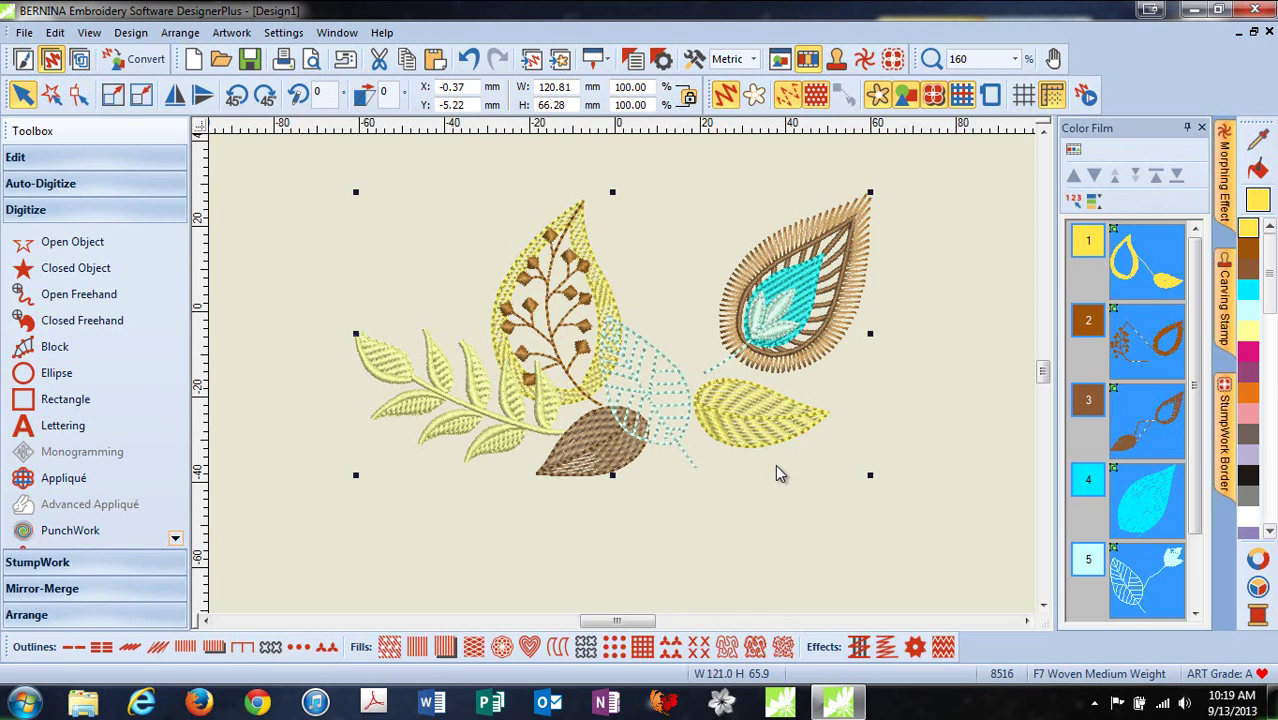
Step: Recolour the cyan inner leaf pale yellow, then select every object in the design
click(968, 347)
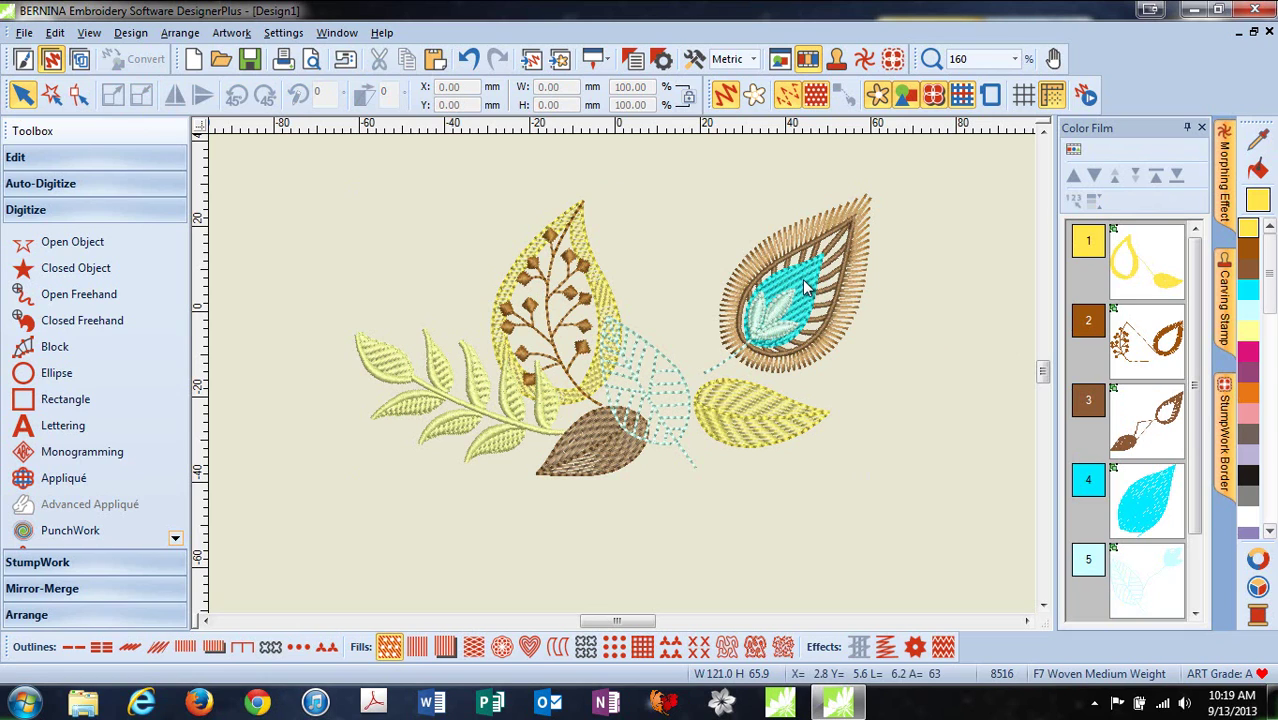
click(807, 287)
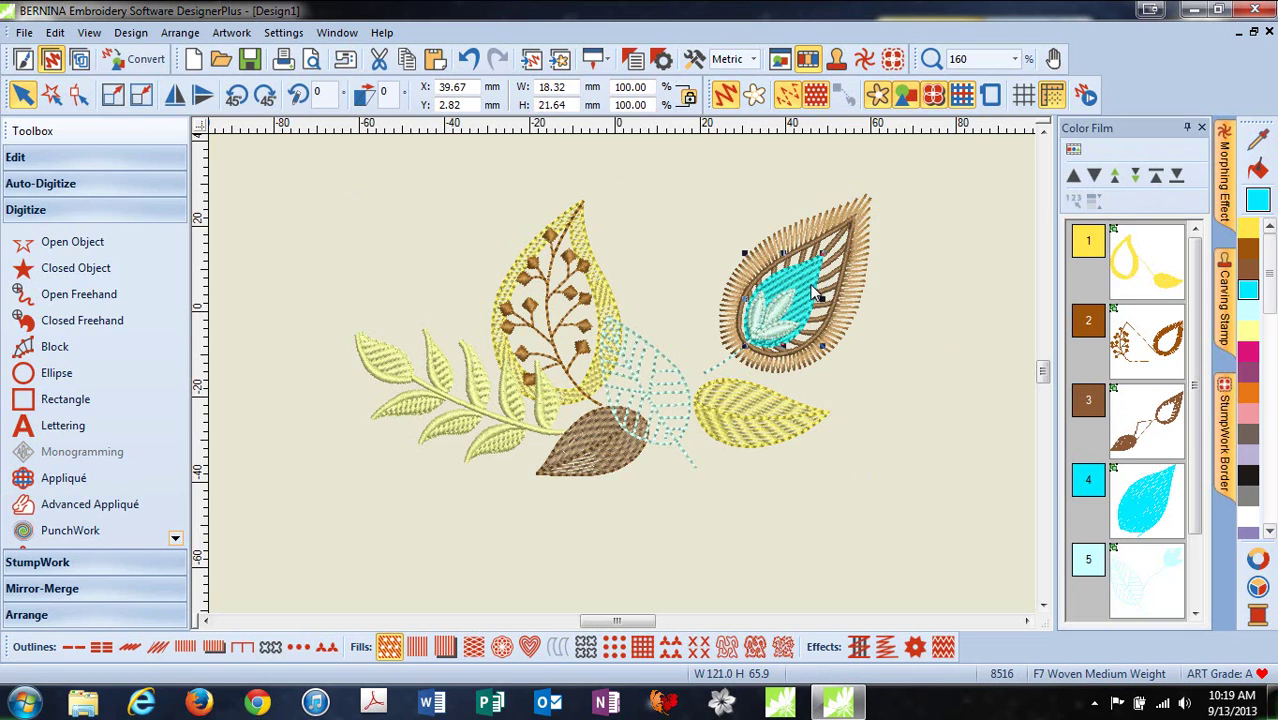
click(1246, 334)
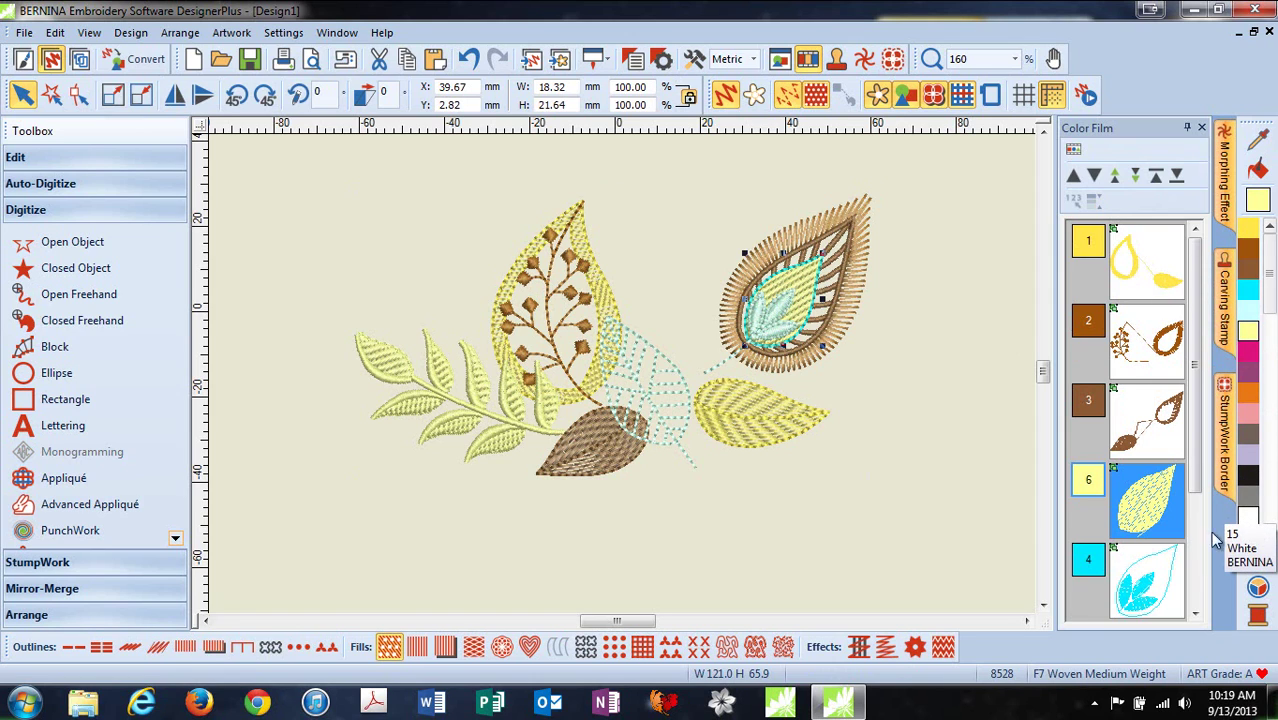
click(930, 525)
key(ctrl+a)
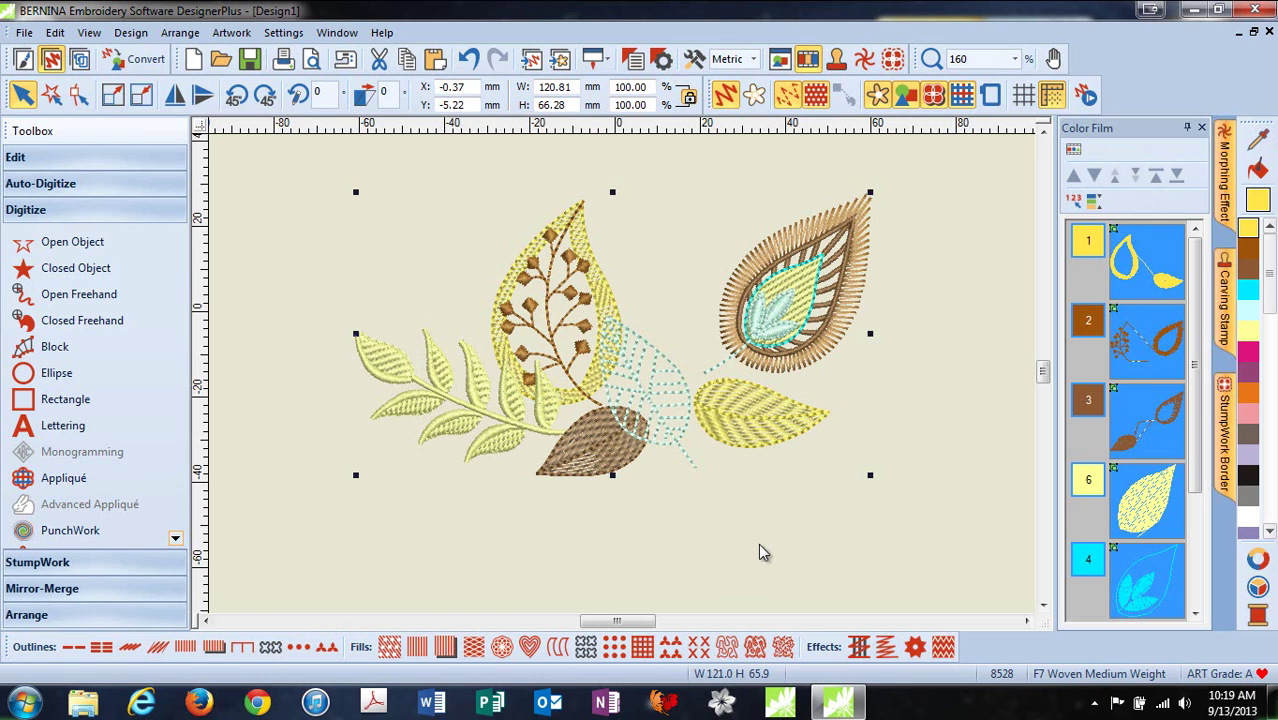
Step: Recolour the whole design with the Color Wheel's Monochromatic scheme, base colour rotated to green
click(1259, 587)
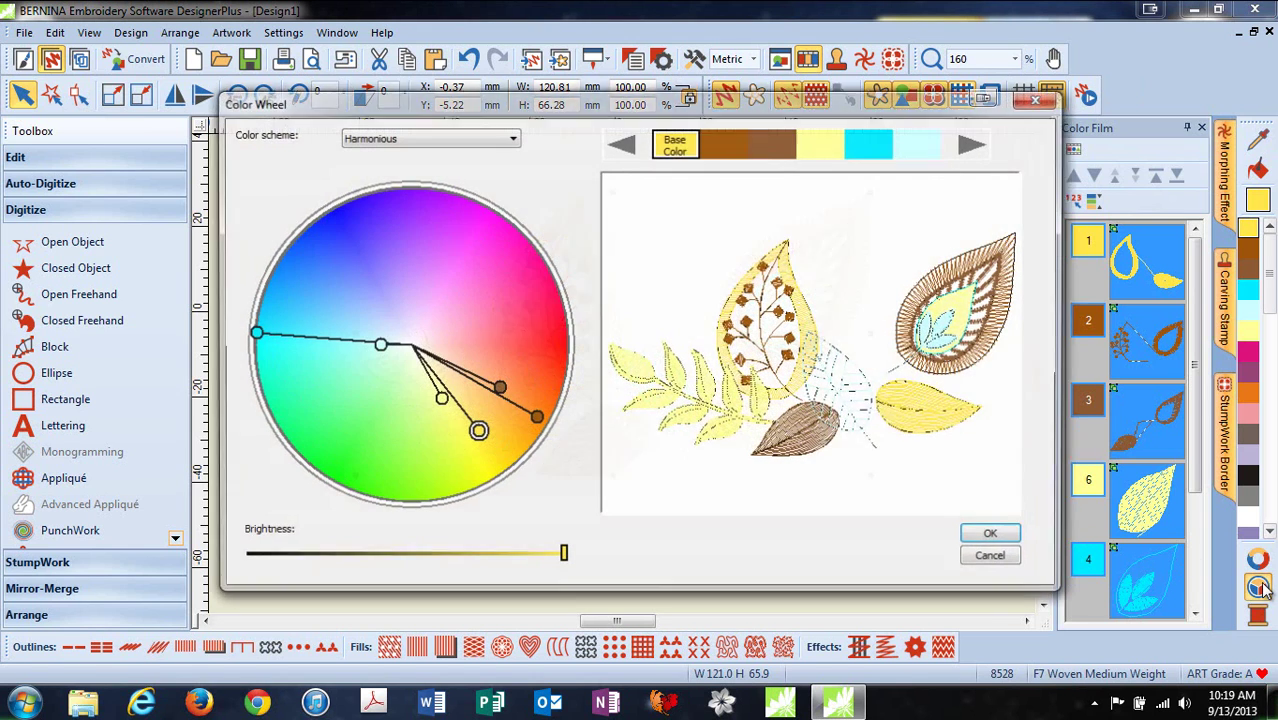
click(512, 140)
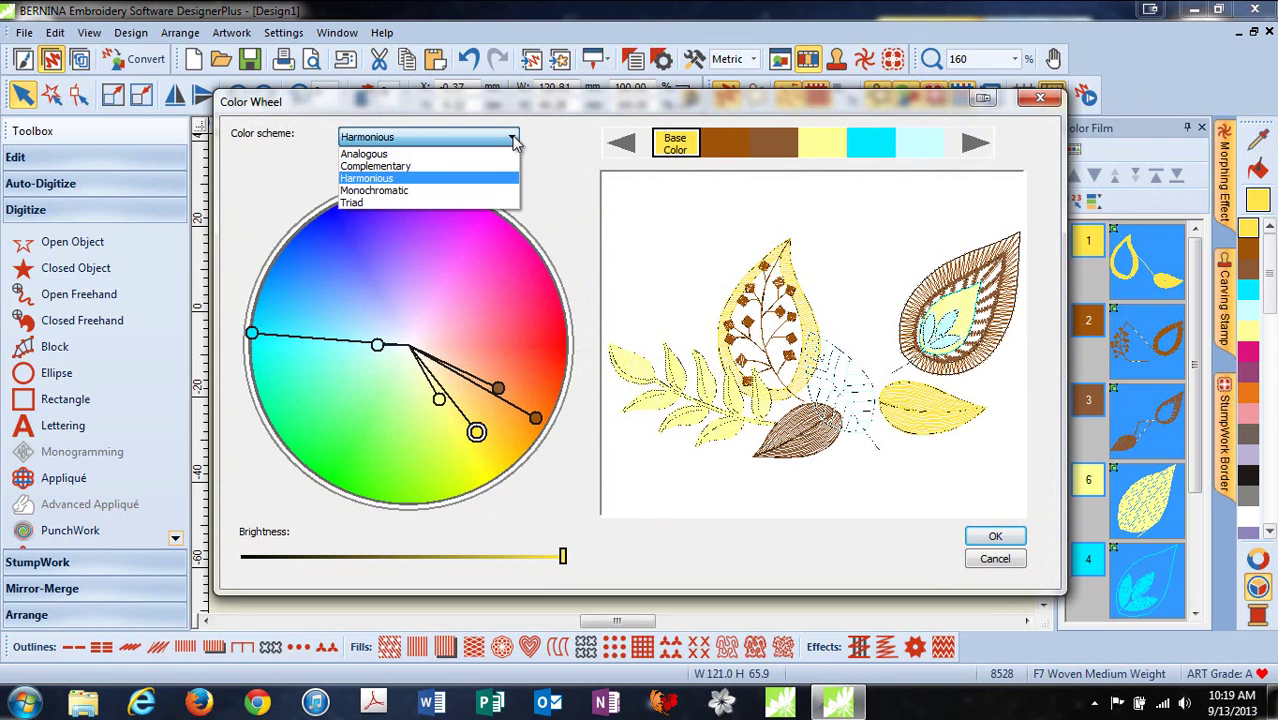
click(445, 167)
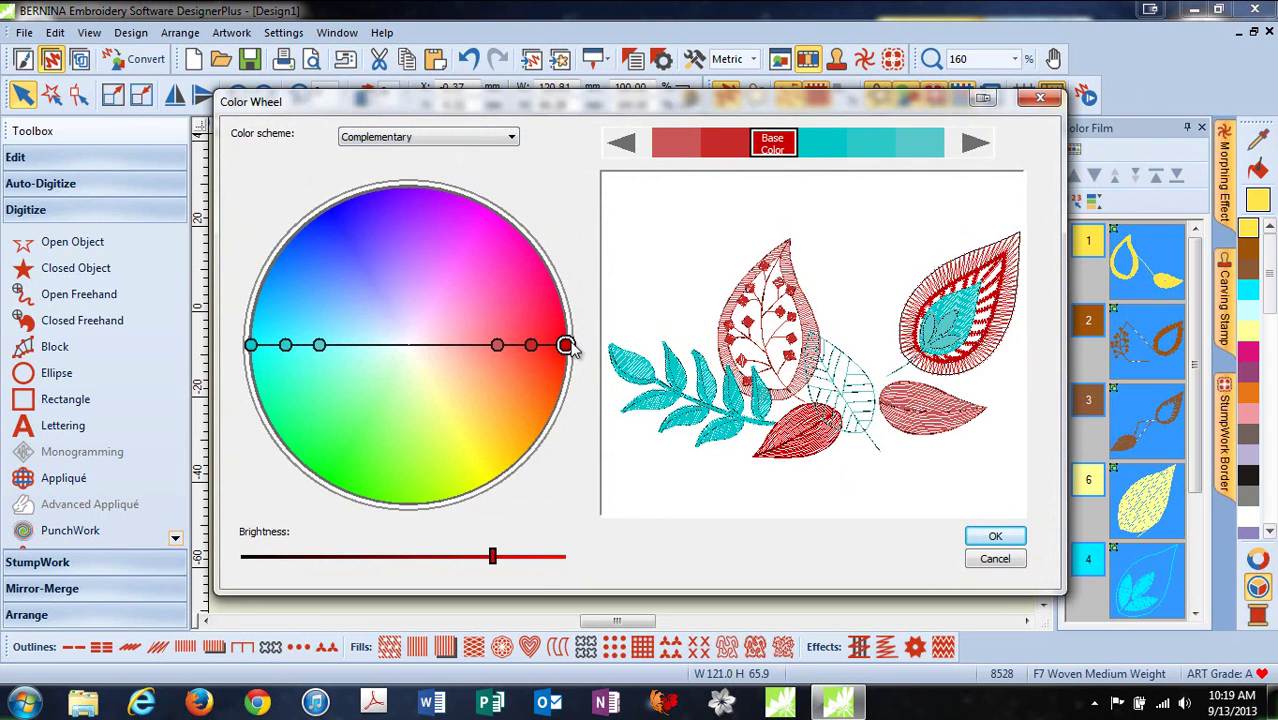
drag(568, 345, 328, 452)
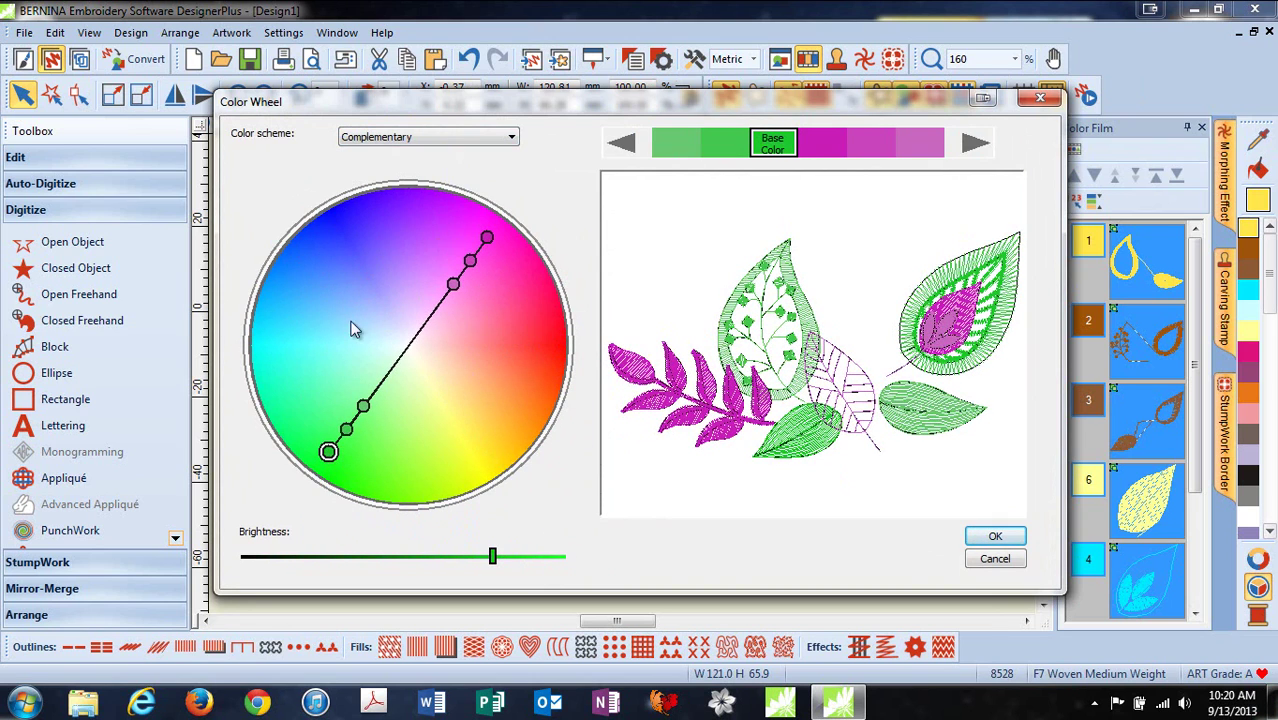
click(508, 140)
click(412, 192)
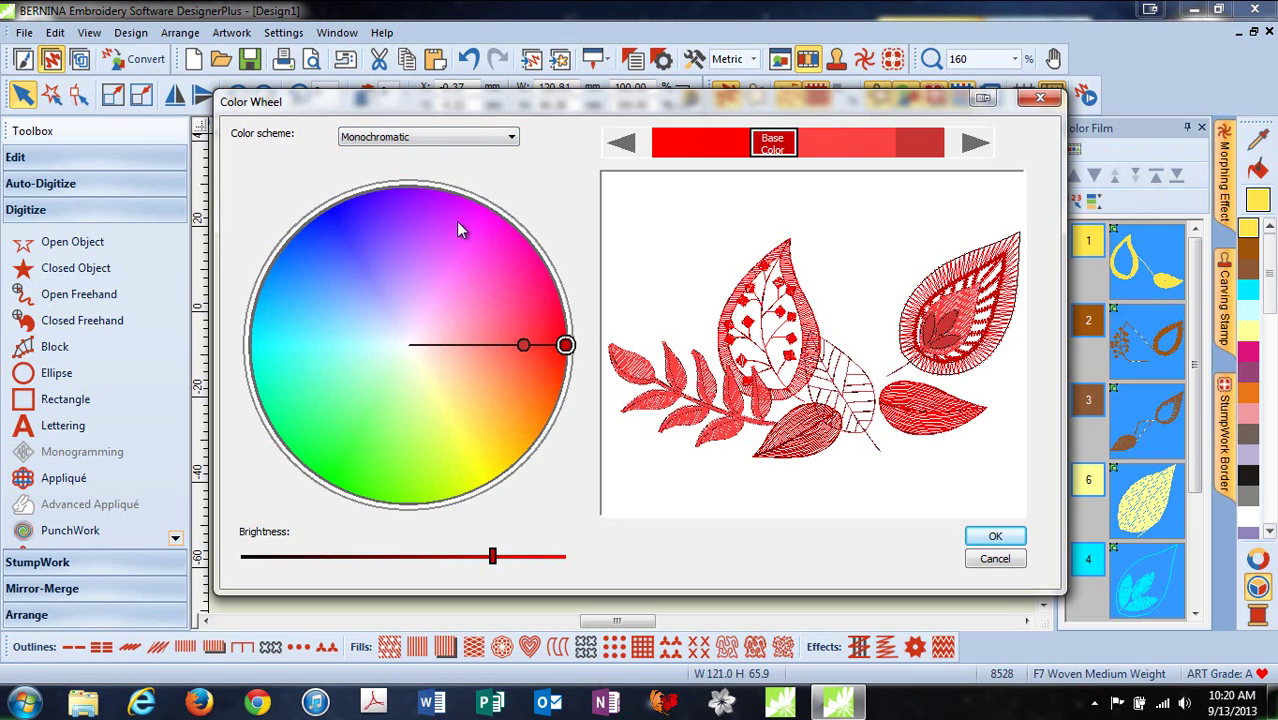
drag(565, 345, 322, 432)
click(992, 536)
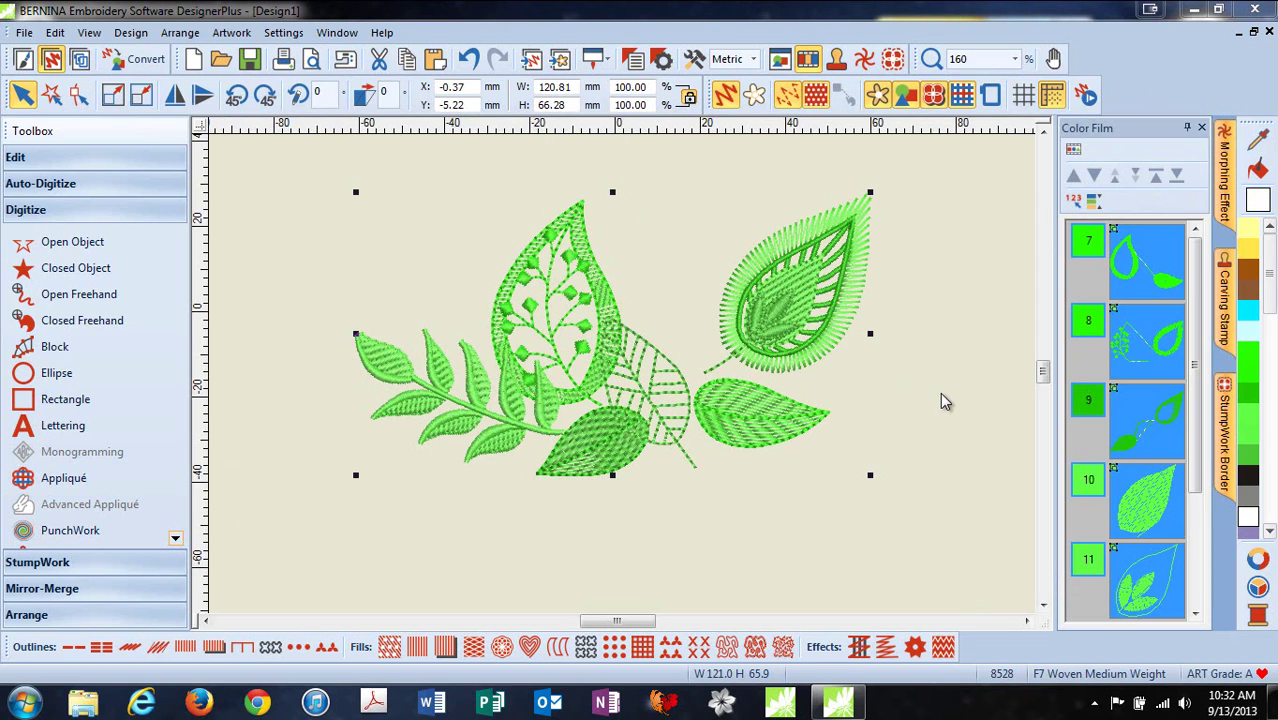
Step: Change the measurement units from Metric to U.S. inches
click(753, 64)
click(738, 95)
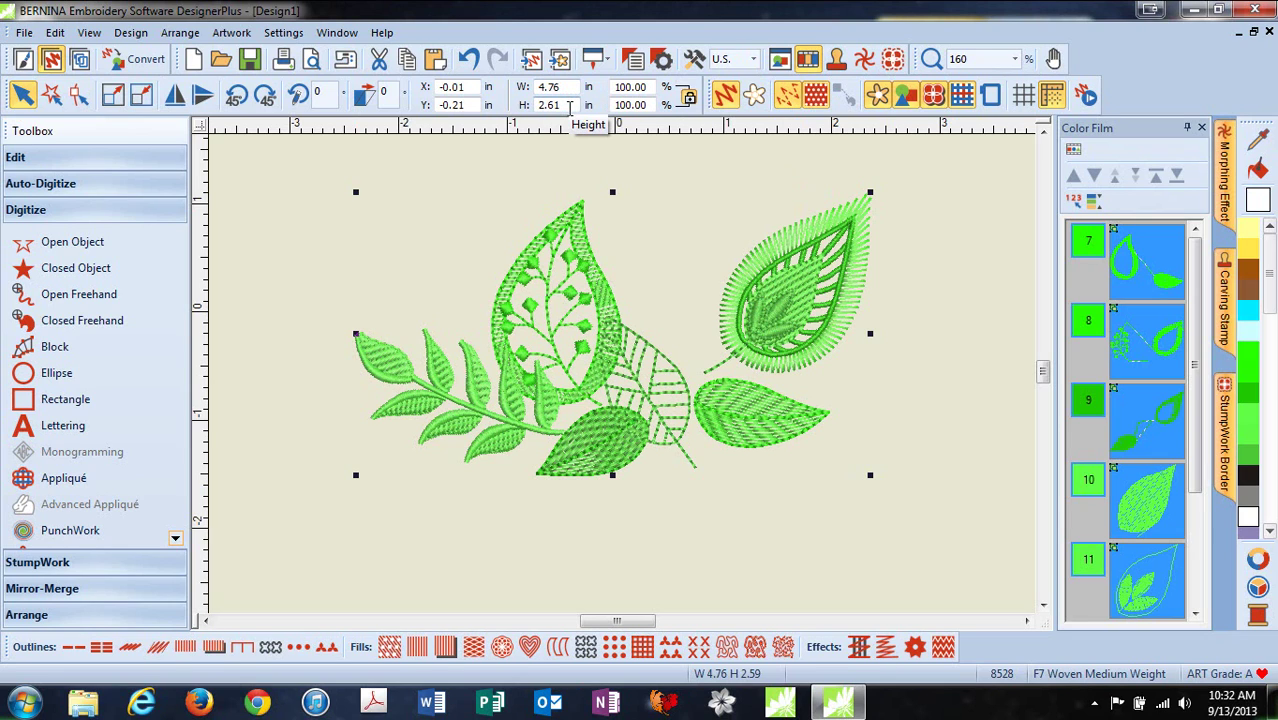
Step: Add 'Embroider It!' lettering below the leaves and nudge it slightly lower
click(803, 573)
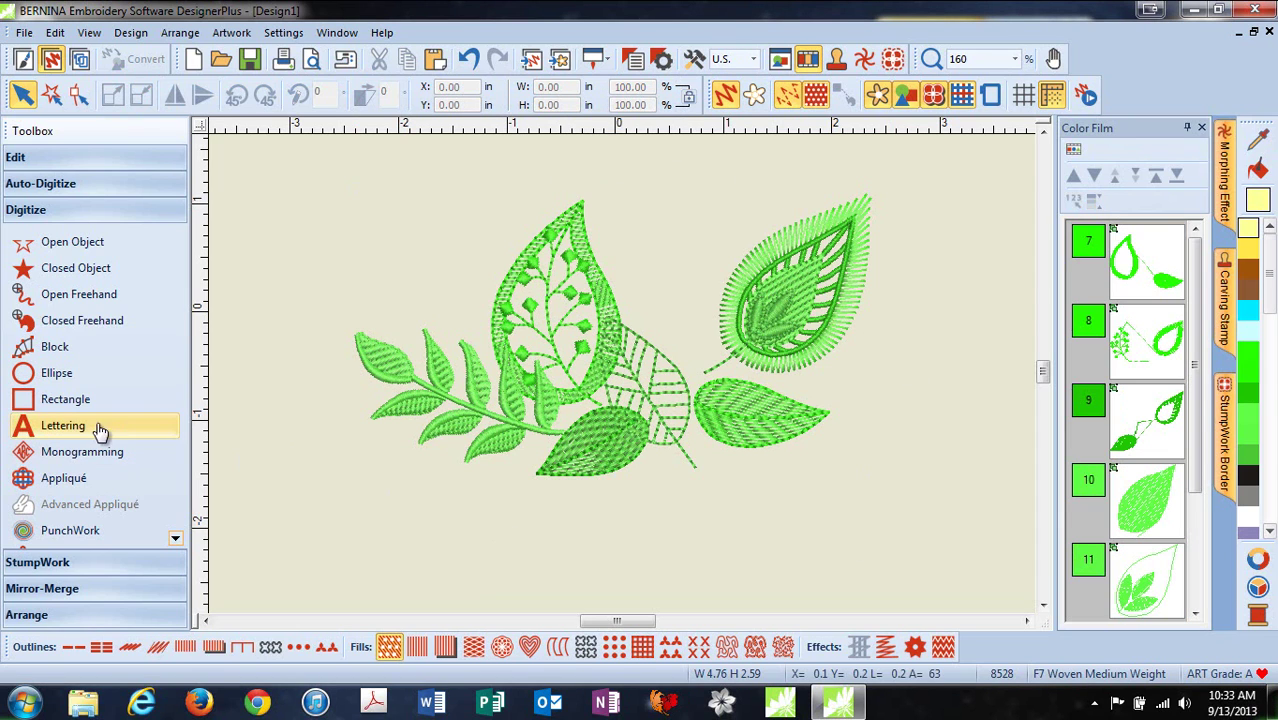
click(58, 430)
click(386, 527)
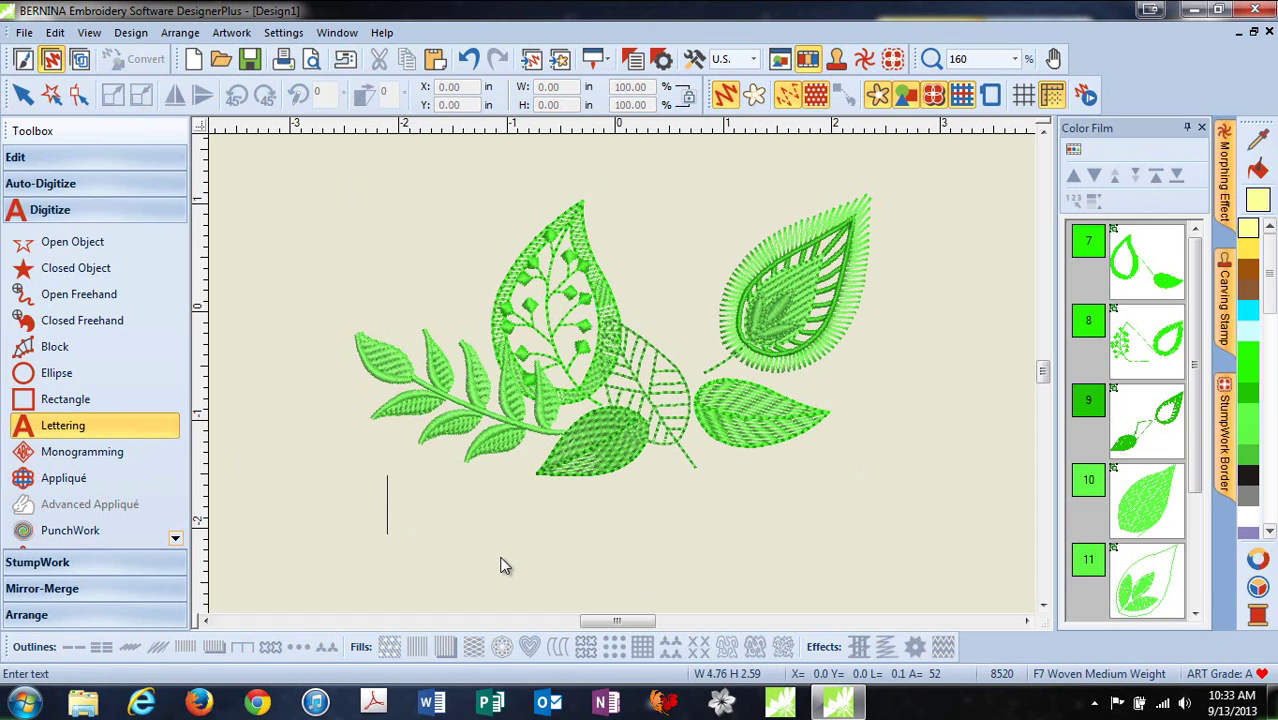
text(Embroi)
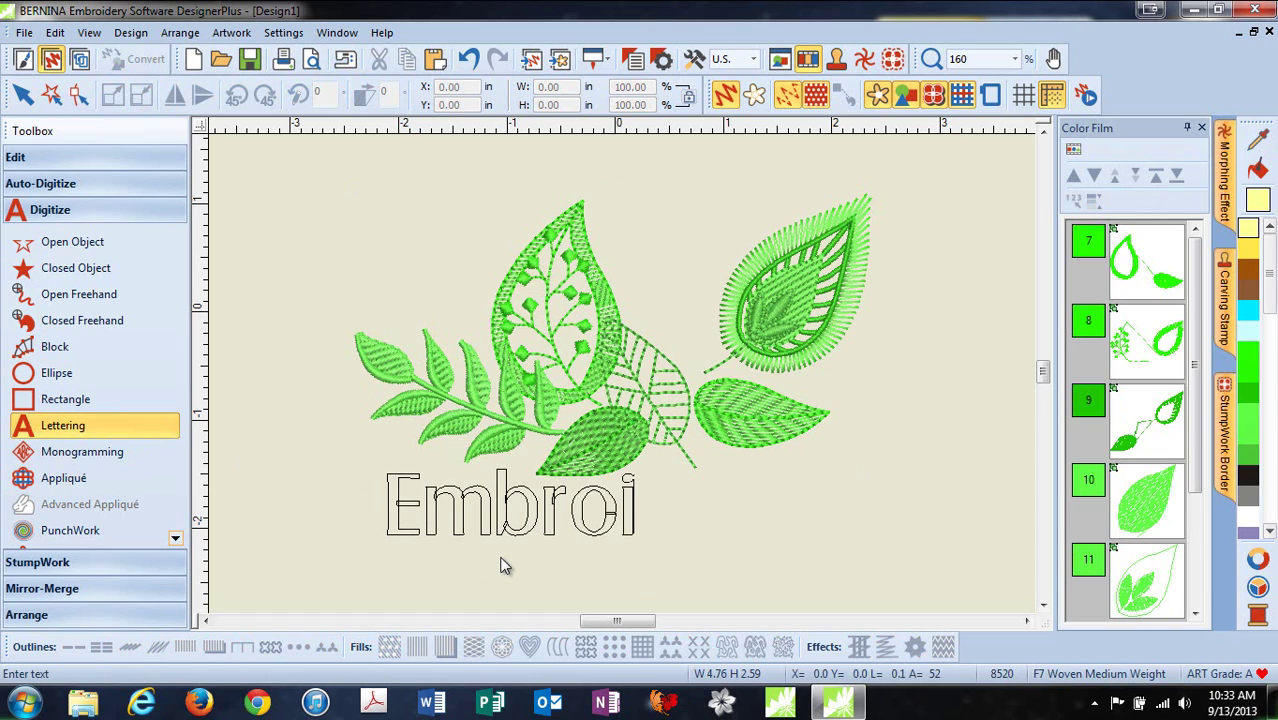
text(der It!)
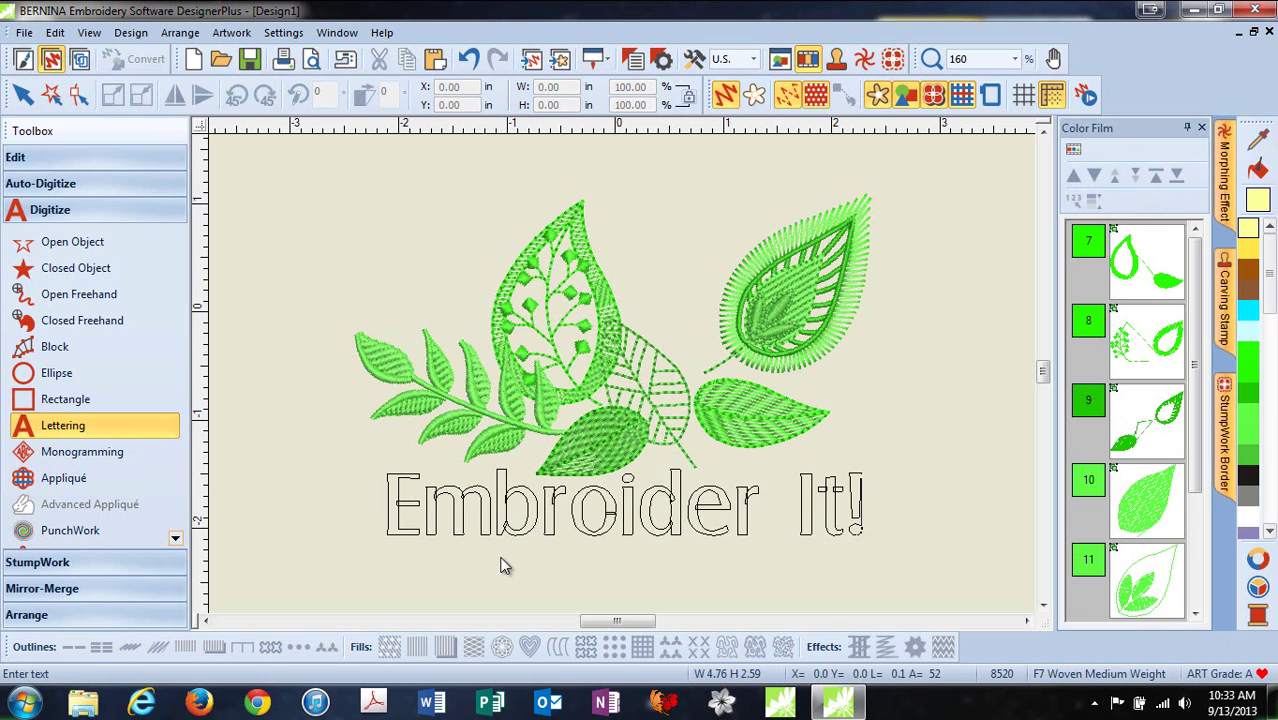
key(Return)
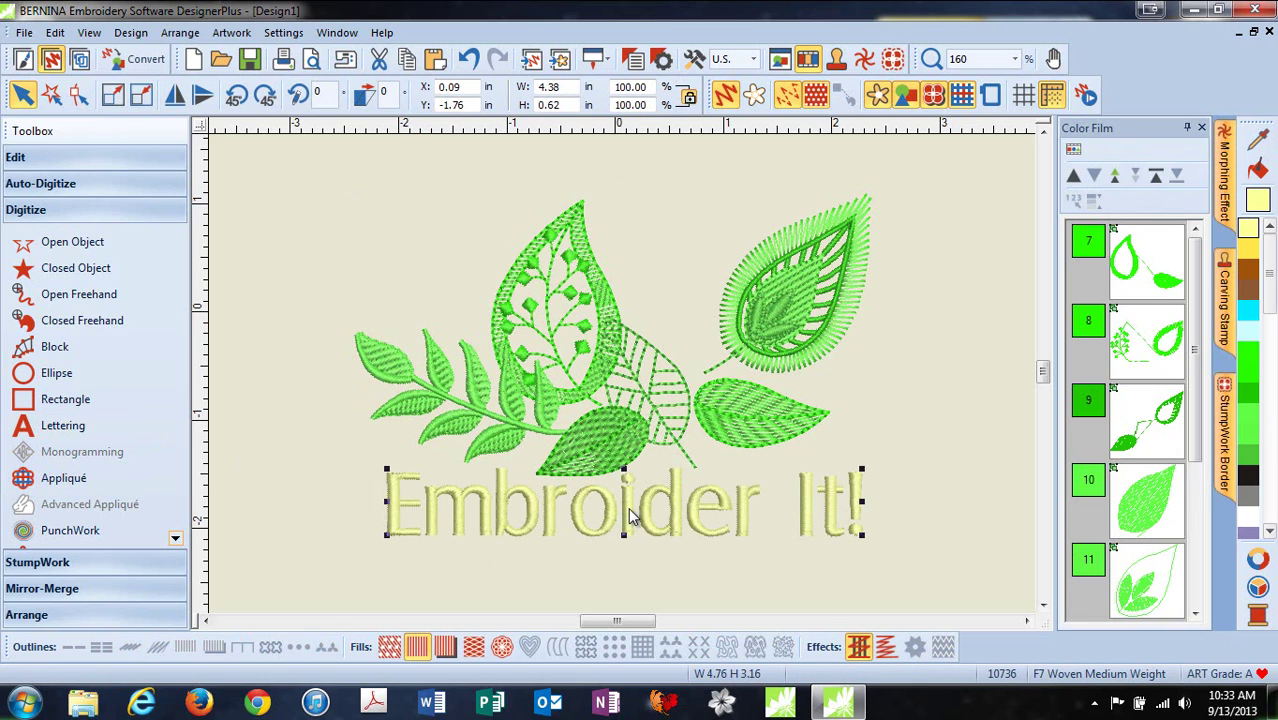
drag(628, 507, 628, 519)
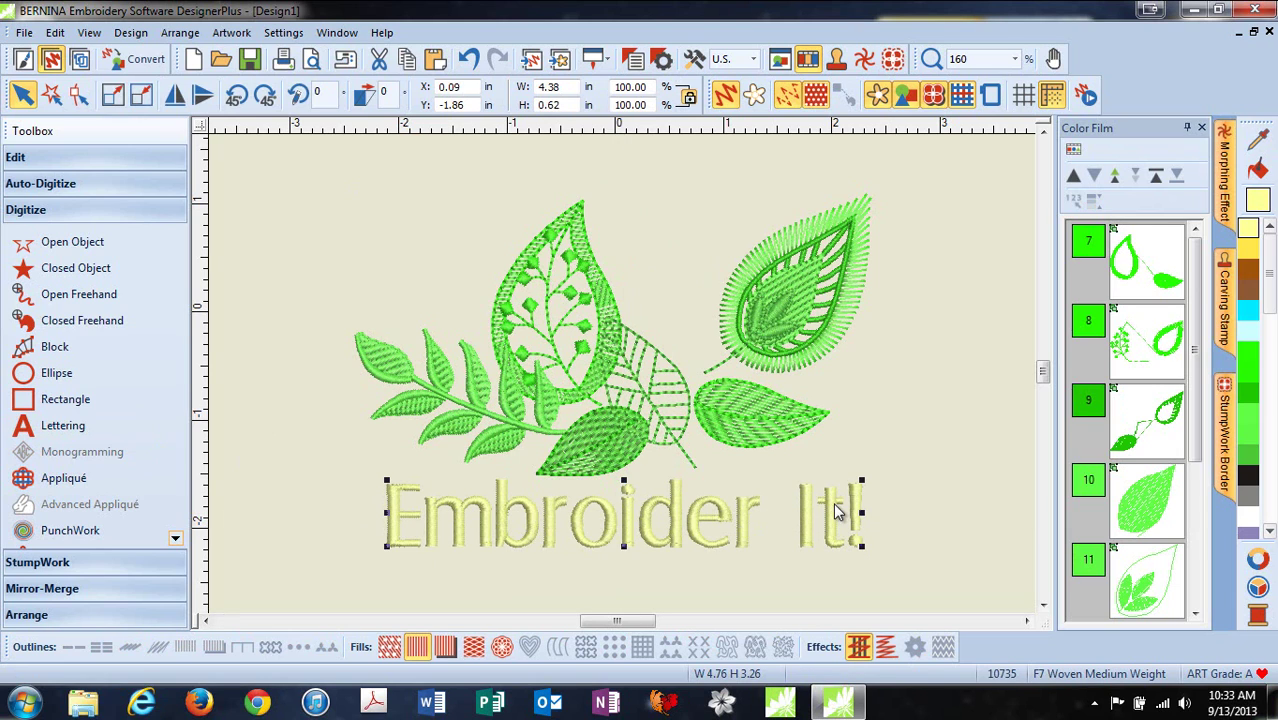
Step: Break the lettering apart, enlarge the 'It!' part and colour it green
click(123, 162)
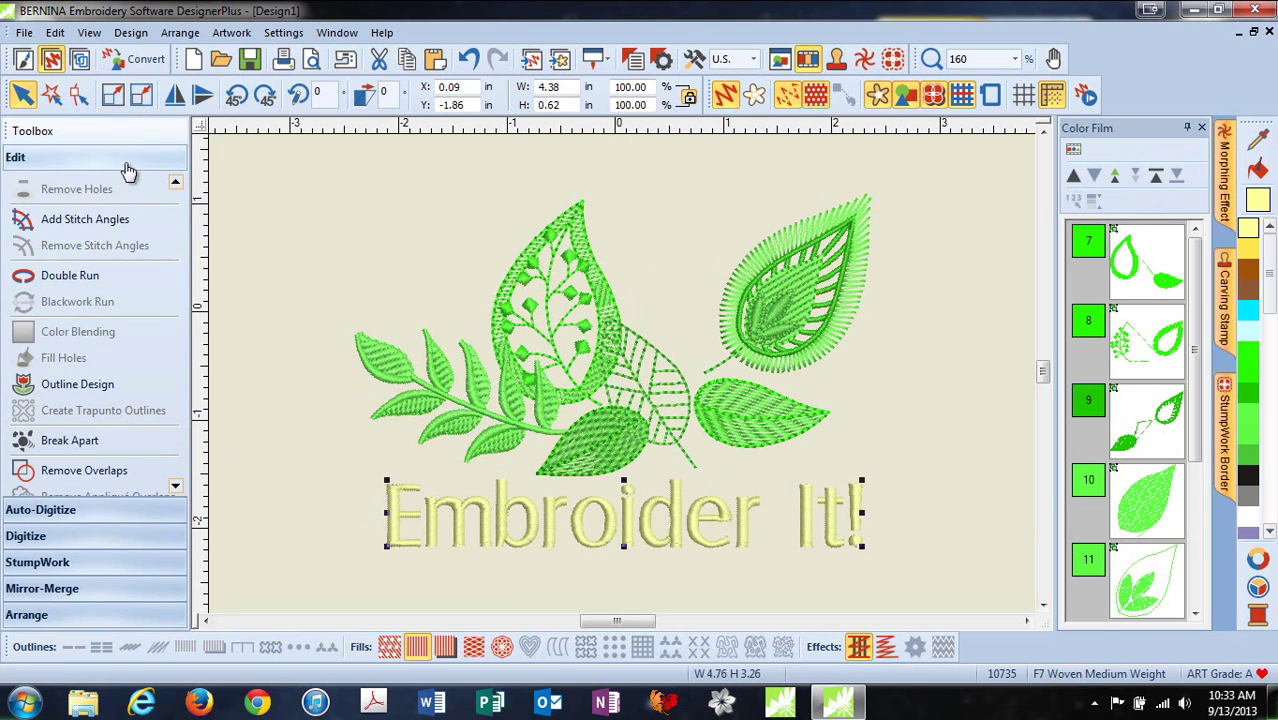
click(72, 443)
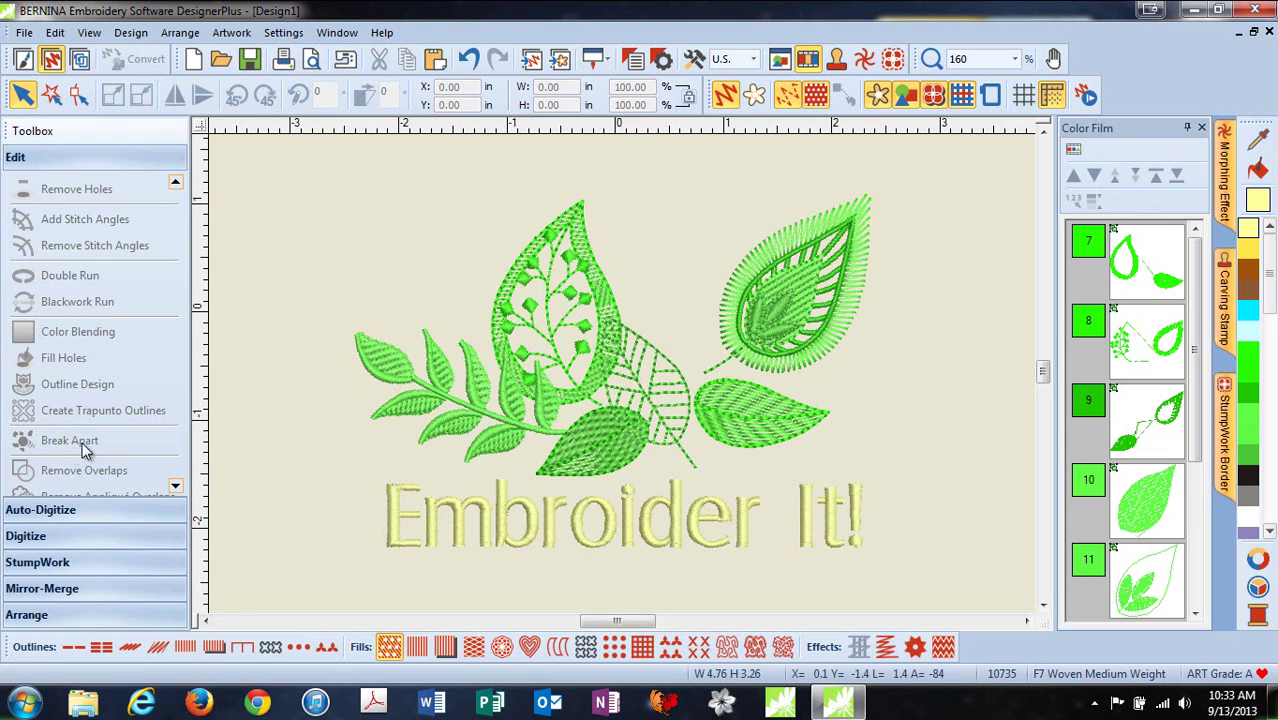
click(828, 532)
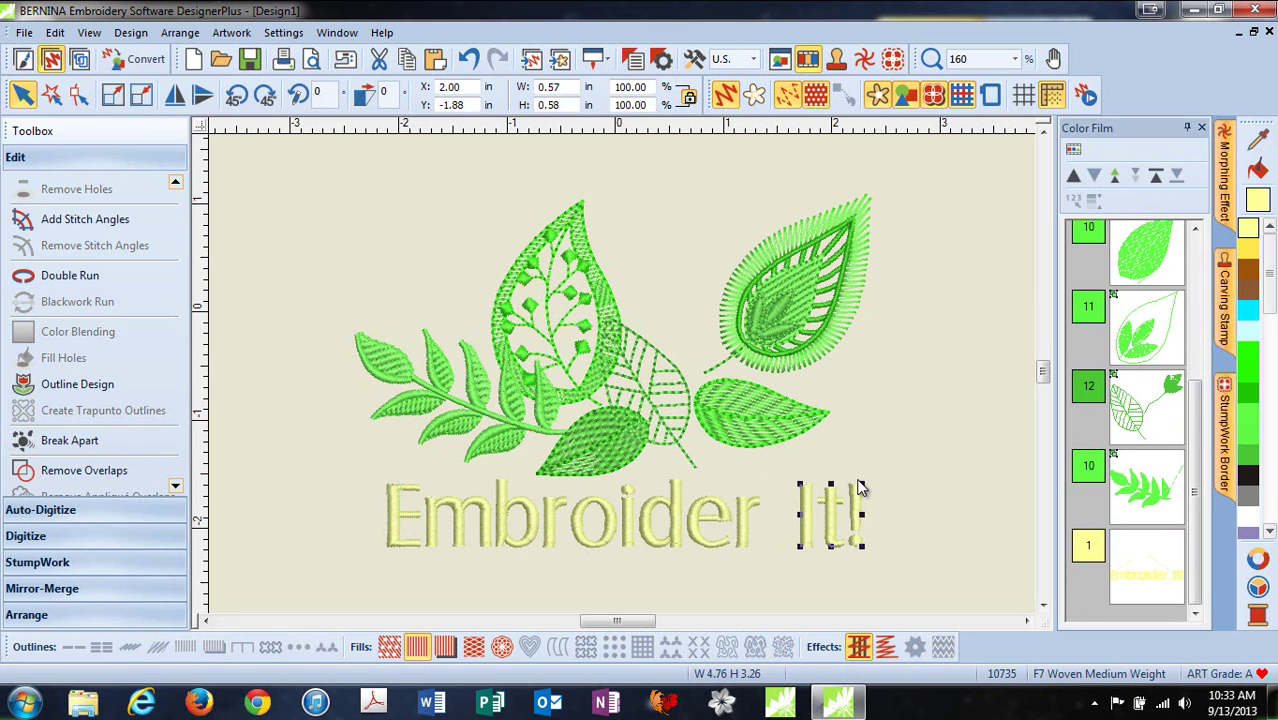
drag(862, 484, 893, 450)
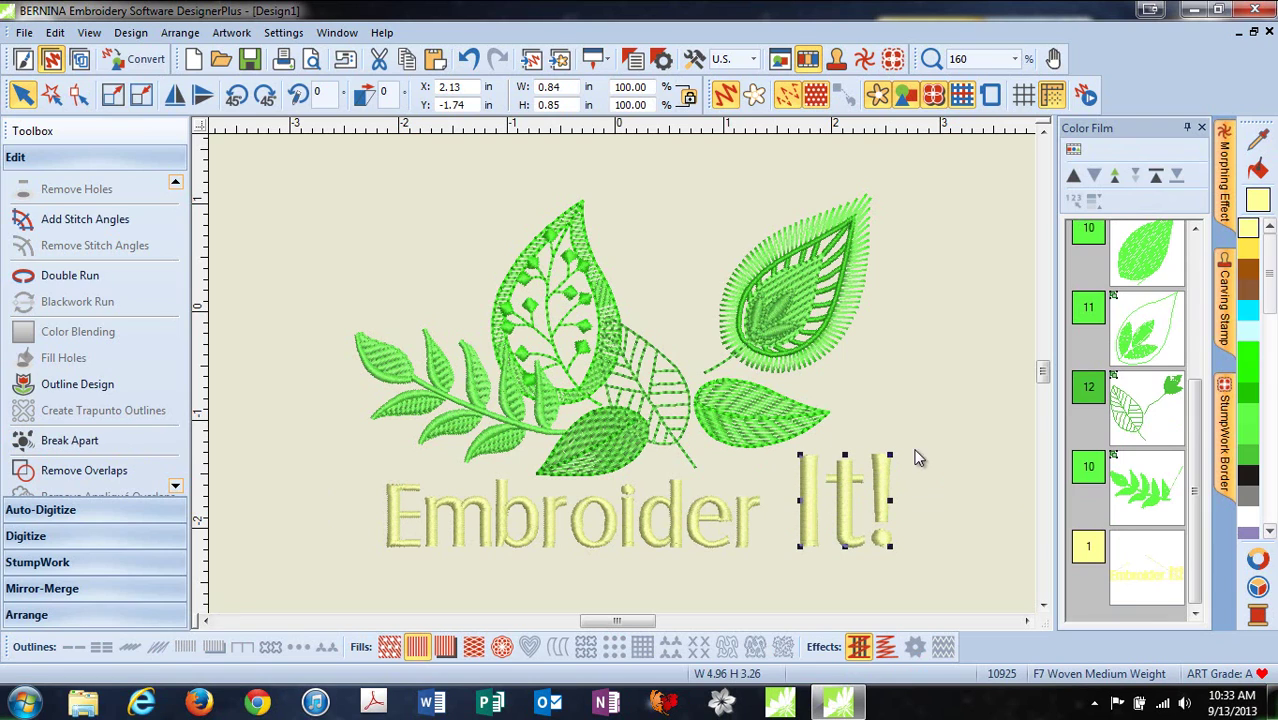
drag(1270, 270, 1271, 306)
click(1251, 380)
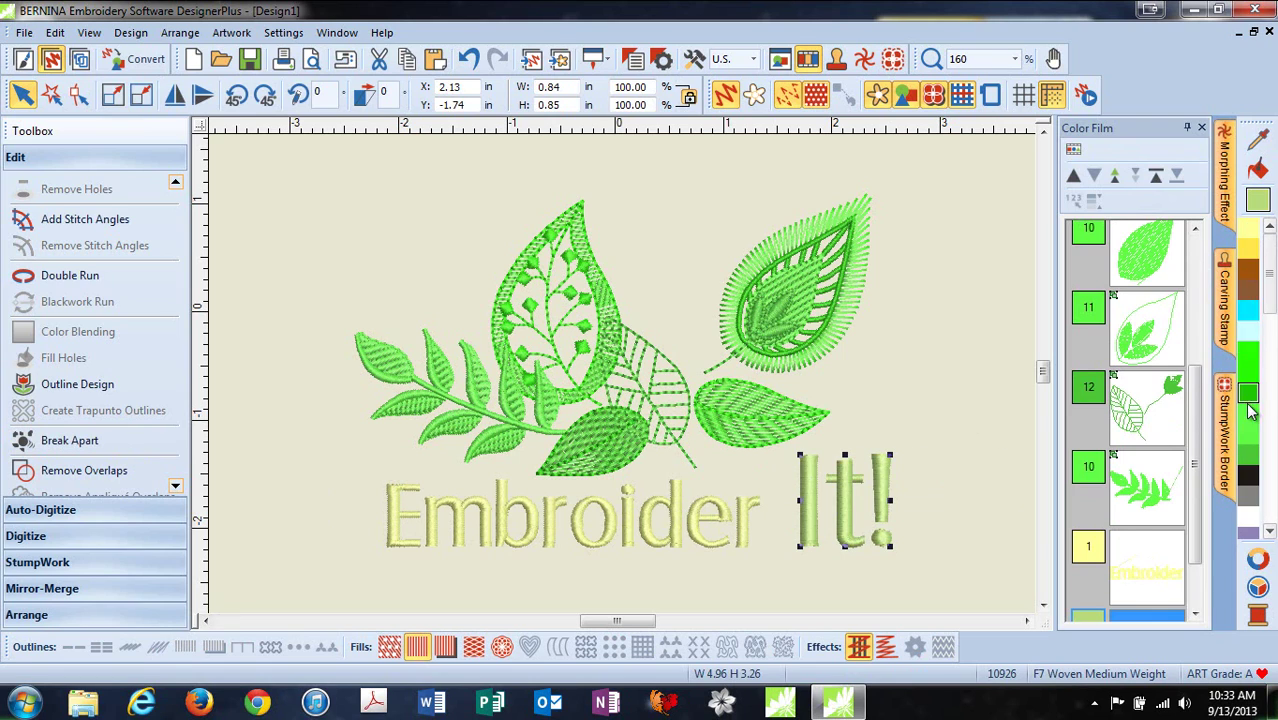
Step: Colour the 'Embroider' lettering white from the palette
click(719, 529)
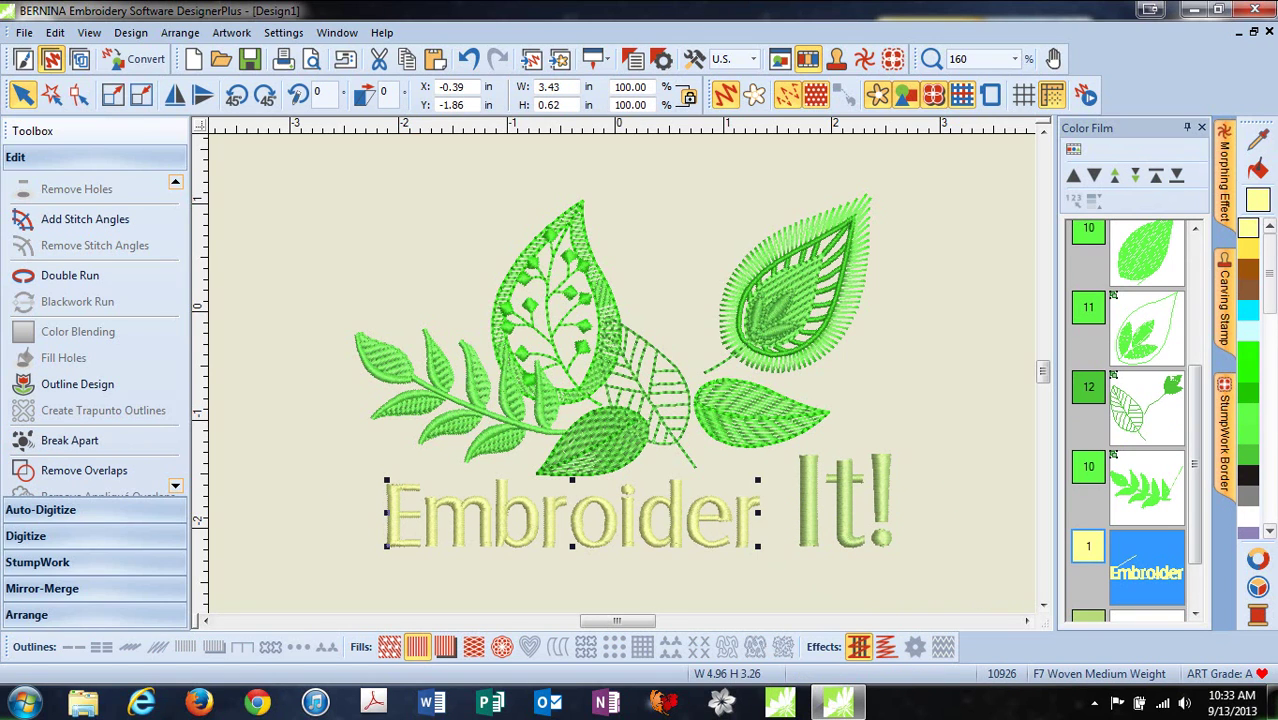
drag(1271, 280, 1271, 320)
click(1249, 300)
Step: Switch the 'It!' lettering's alphabet from London to Medley in Object Properties
click(855, 530)
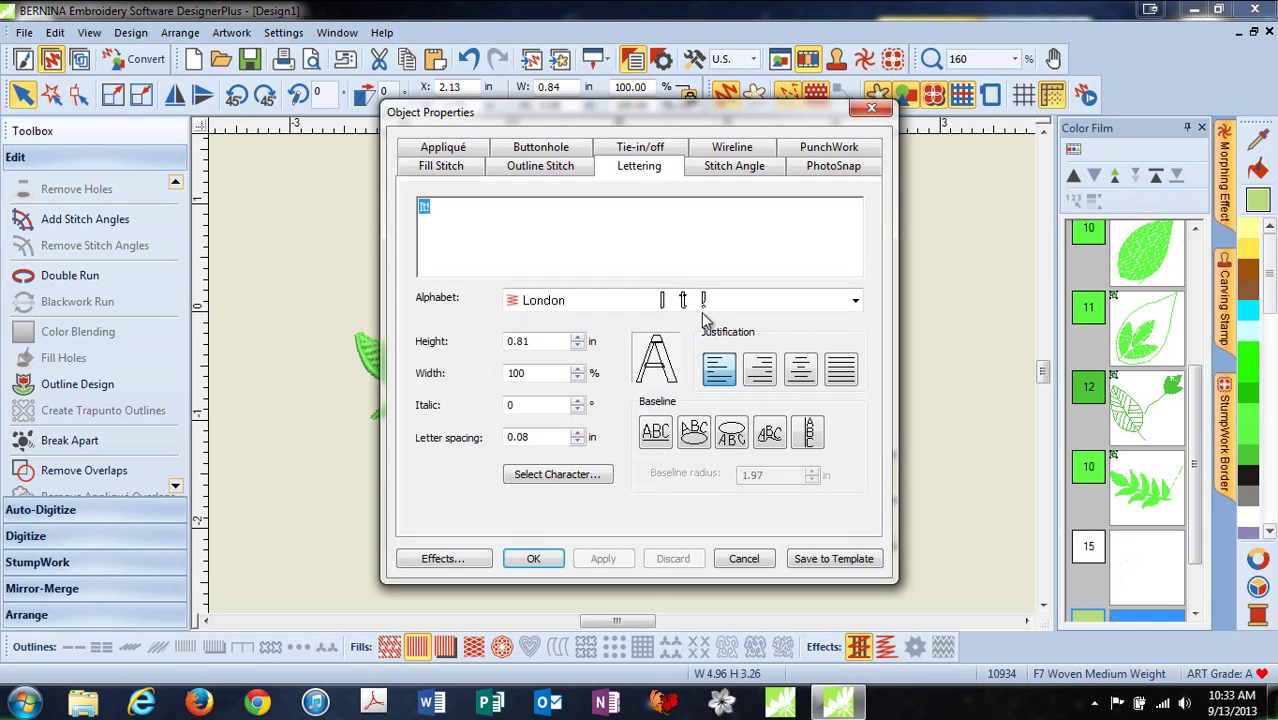
click(855, 302)
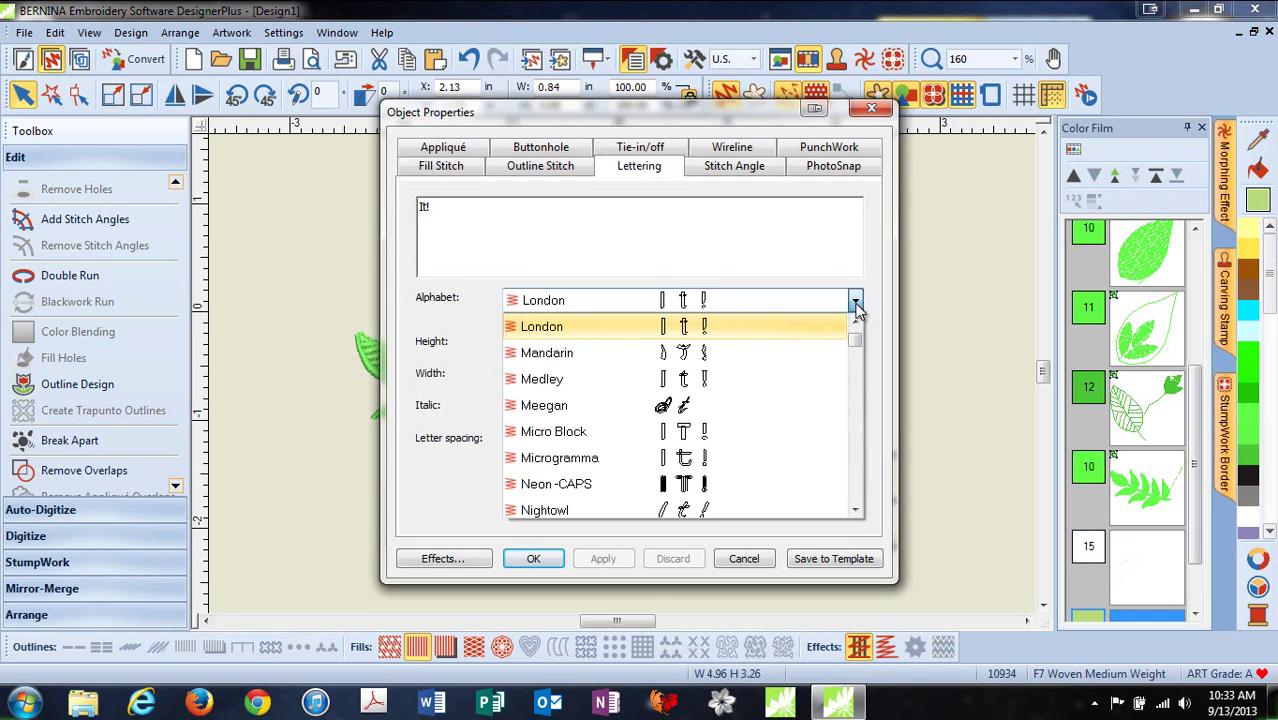
click(700, 379)
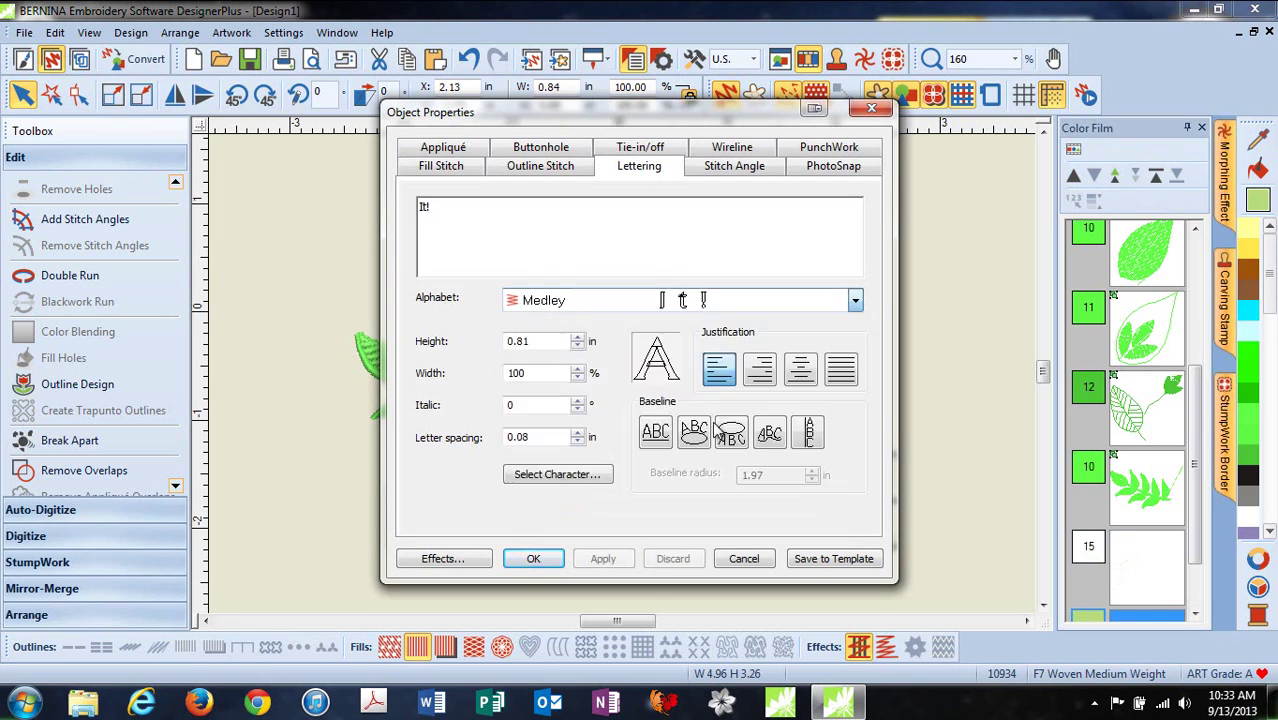
click(533, 558)
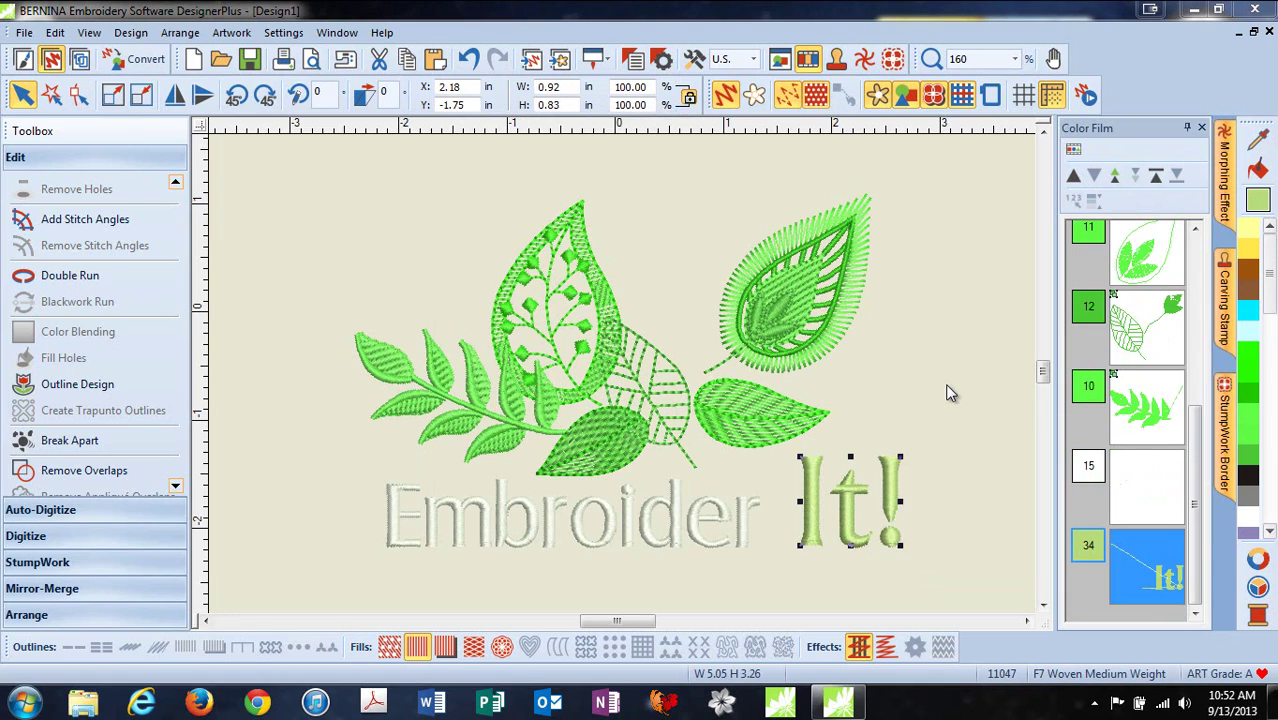
Step: Show the hoop, zoom out to 40% to confirm the fit, then hide the hoop and deselect
click(990, 97)
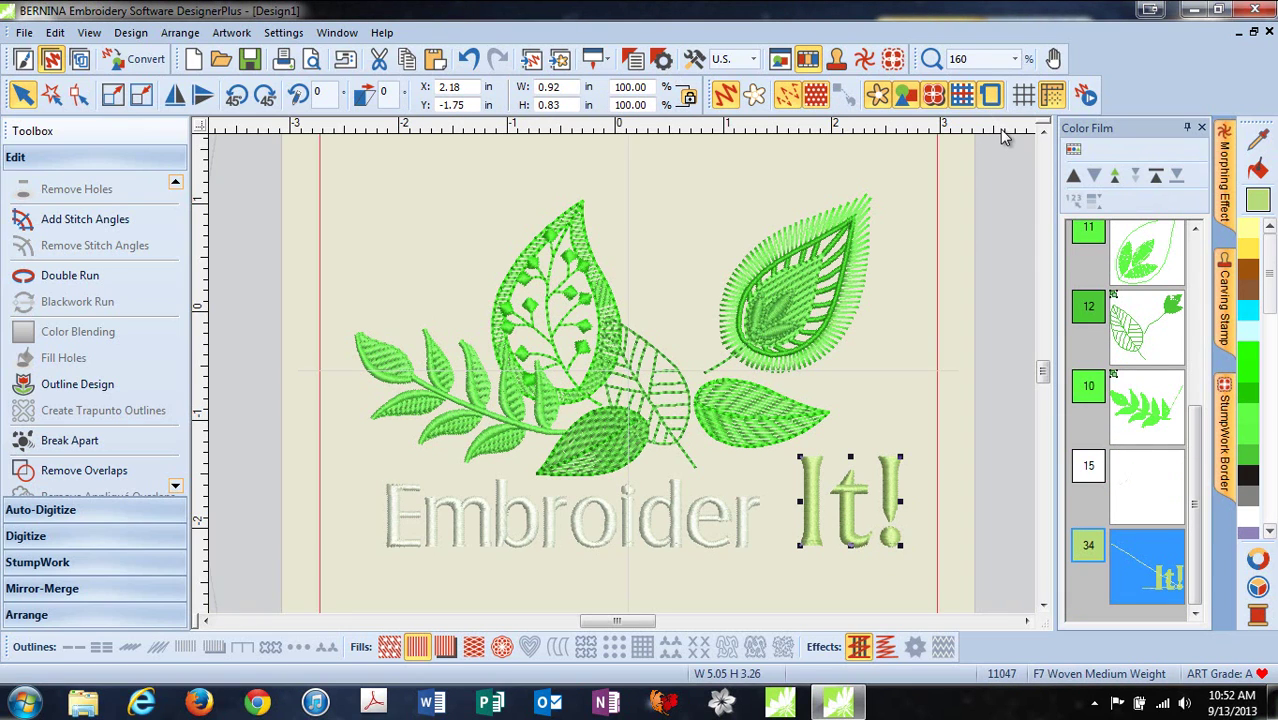
key(0)
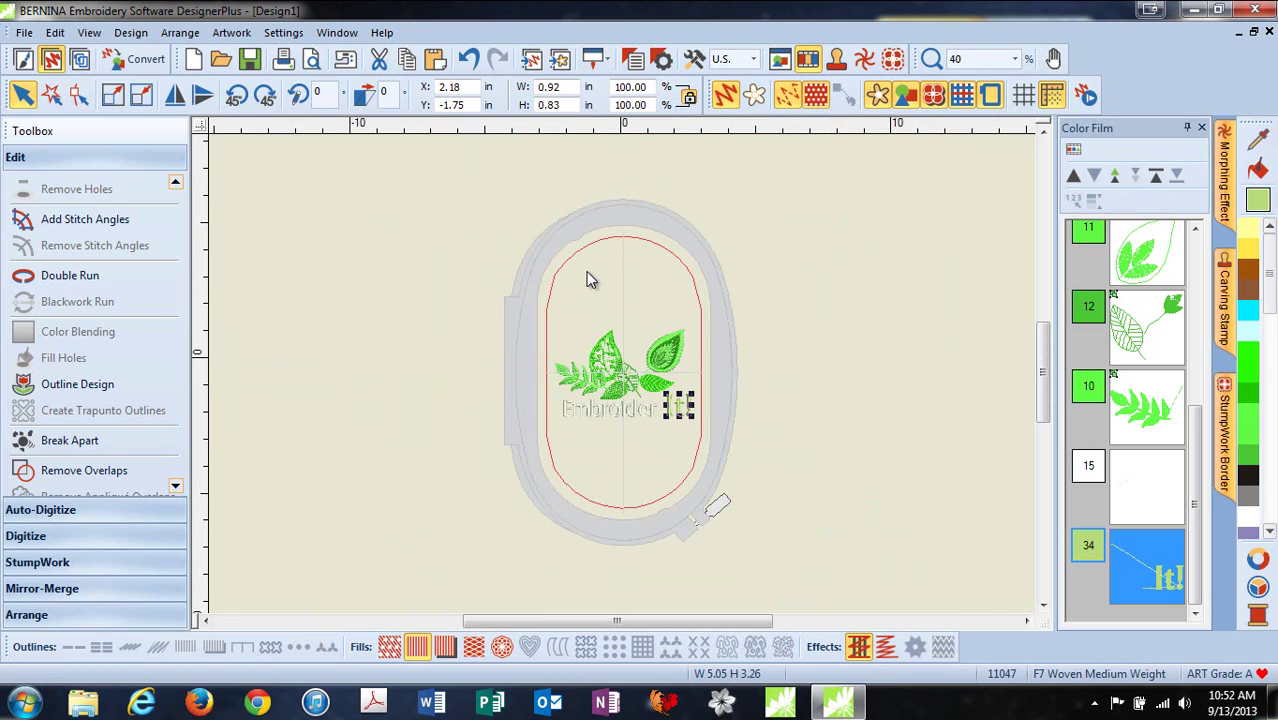
click(989, 94)
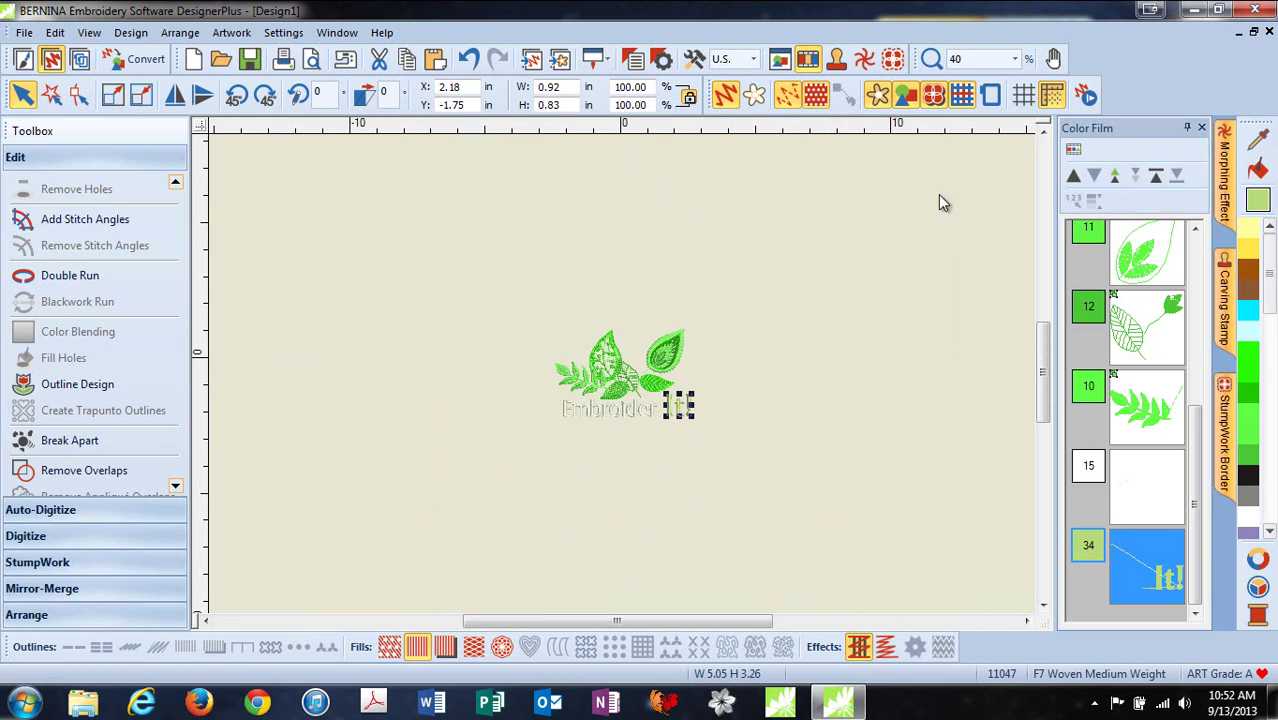
click(523, 437)
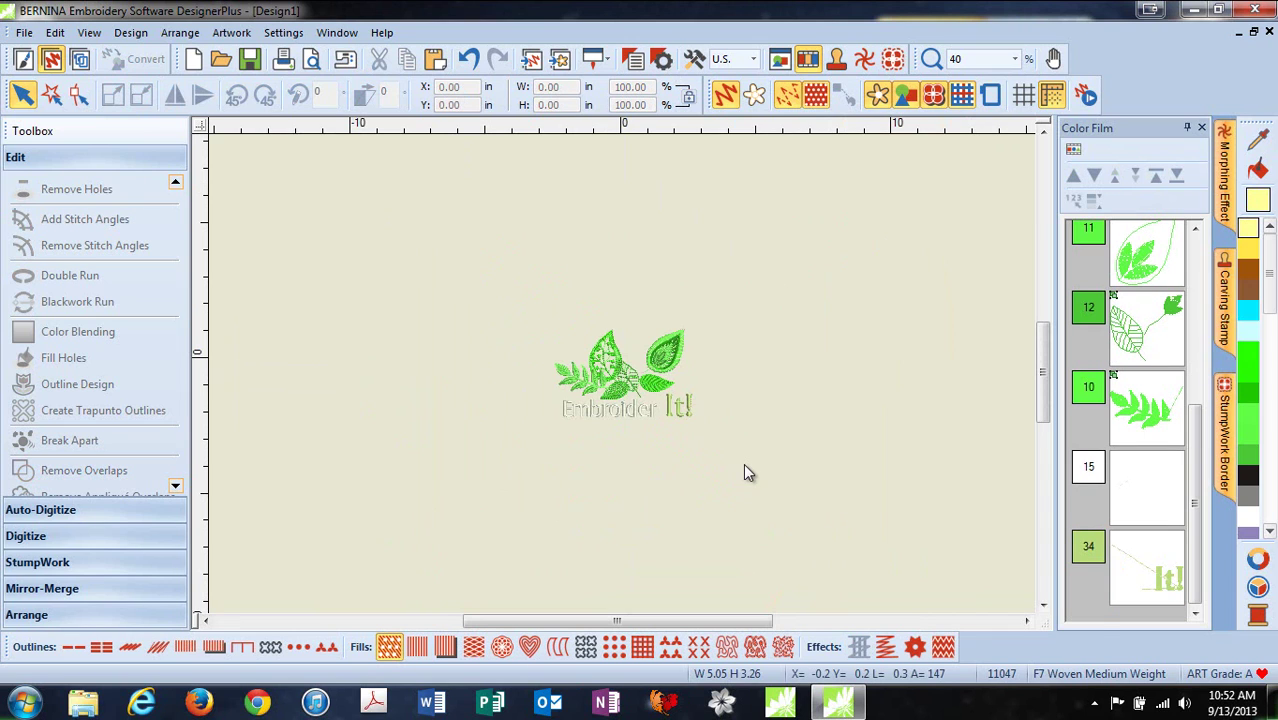
Step: Set the design background to the Mens > Polo > Short Sleeves Pocket (Front) article
click(130, 32)
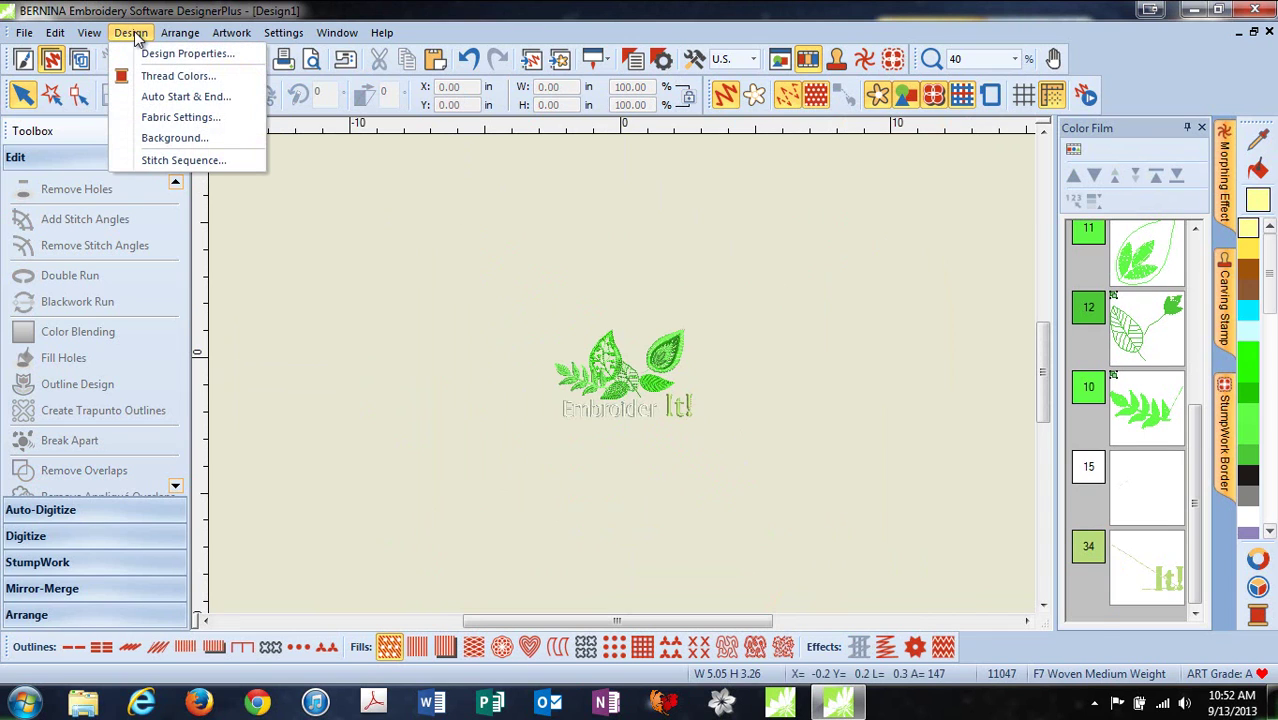
click(175, 138)
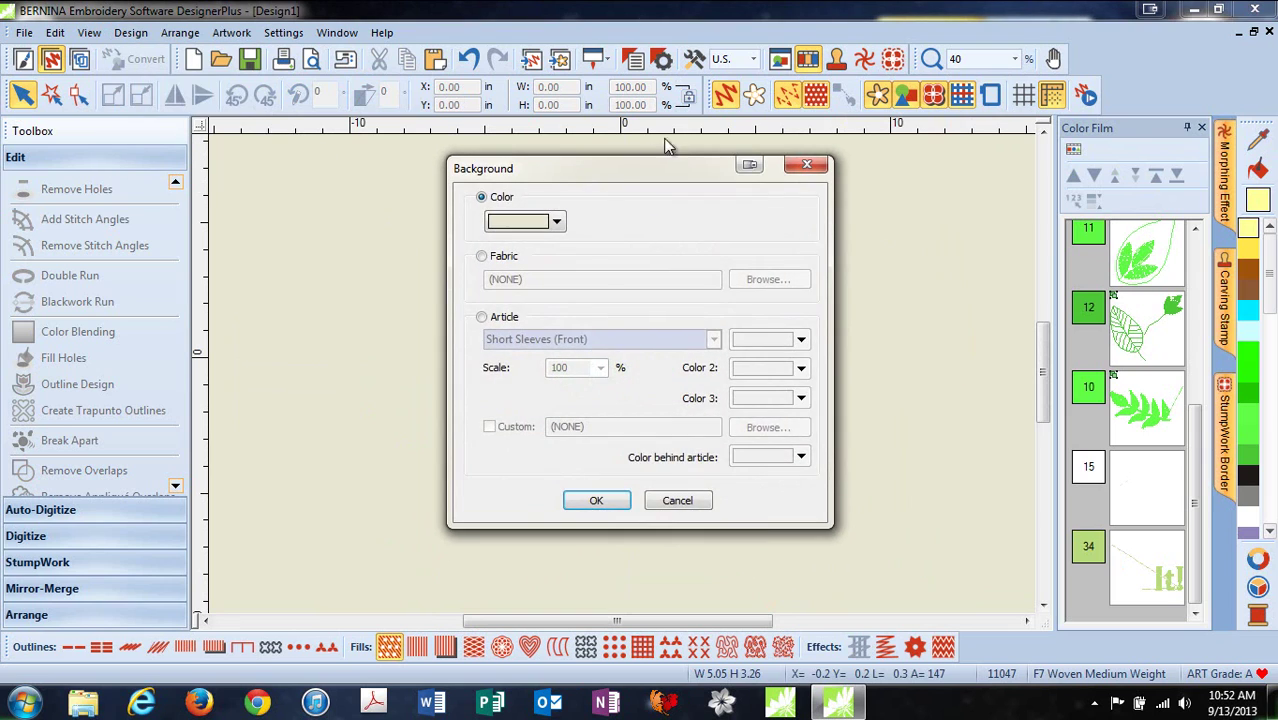
drag(630, 180, 355, 183)
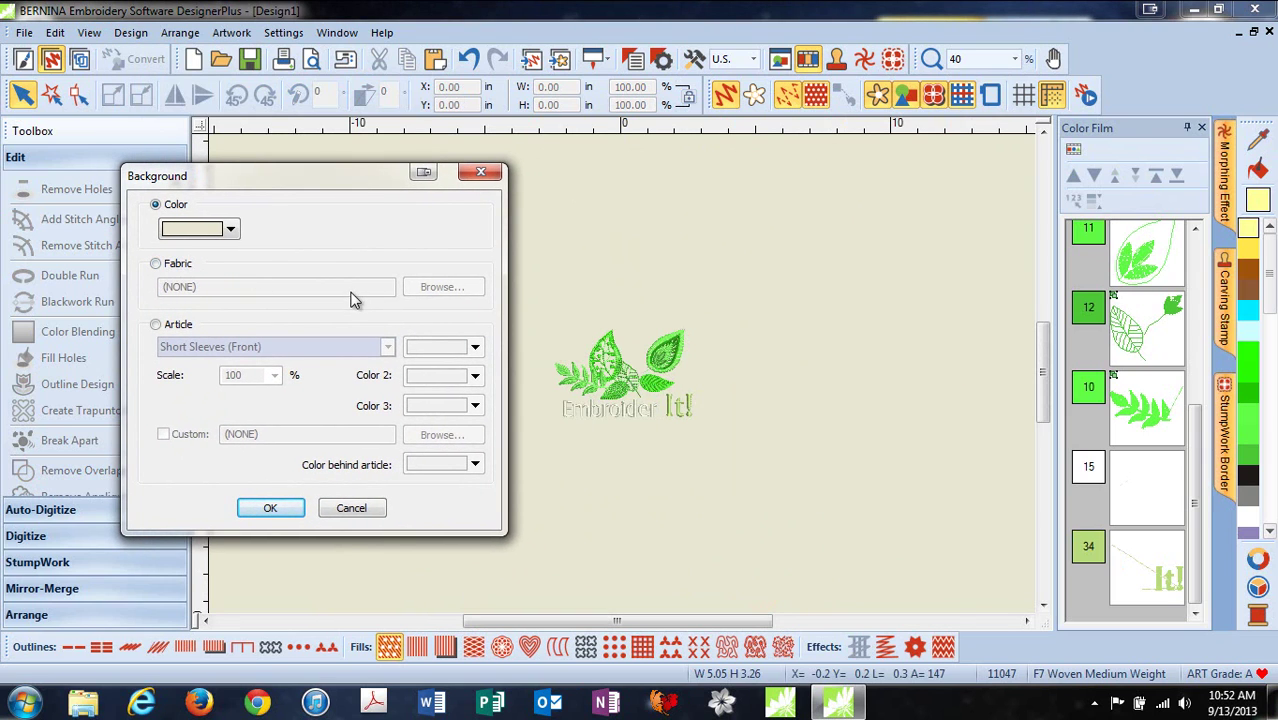
click(162, 327)
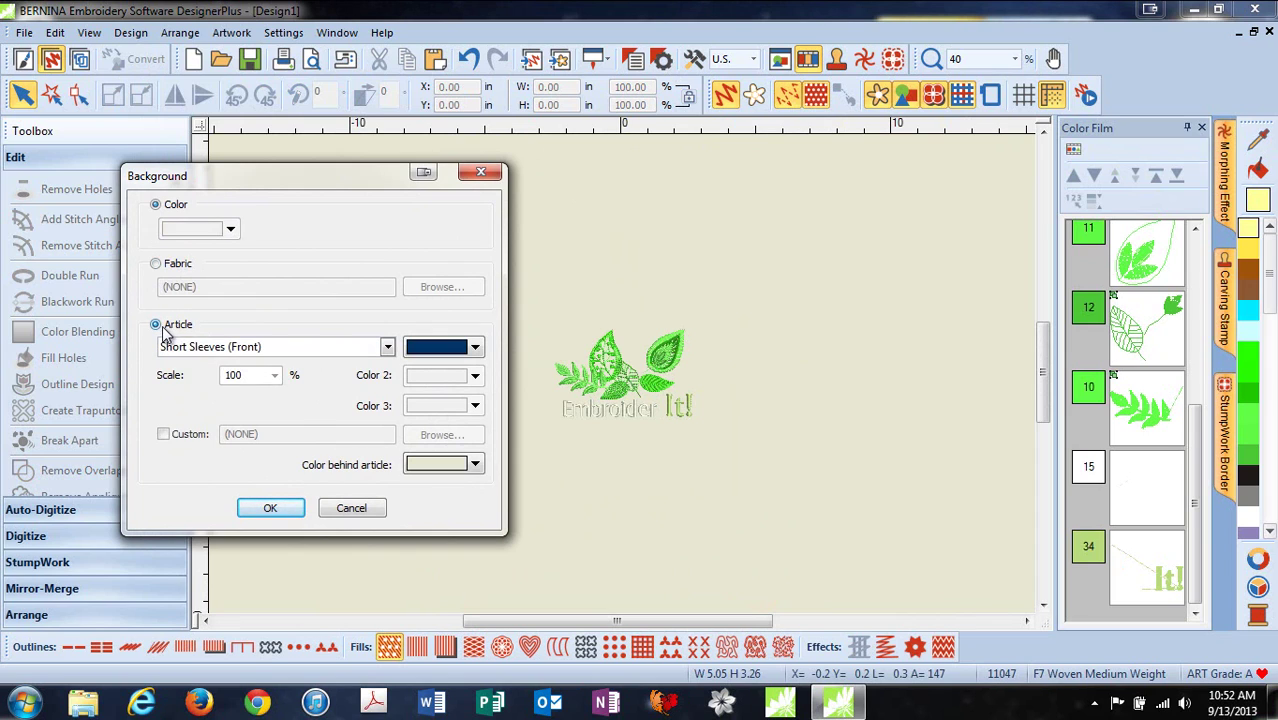
click(389, 349)
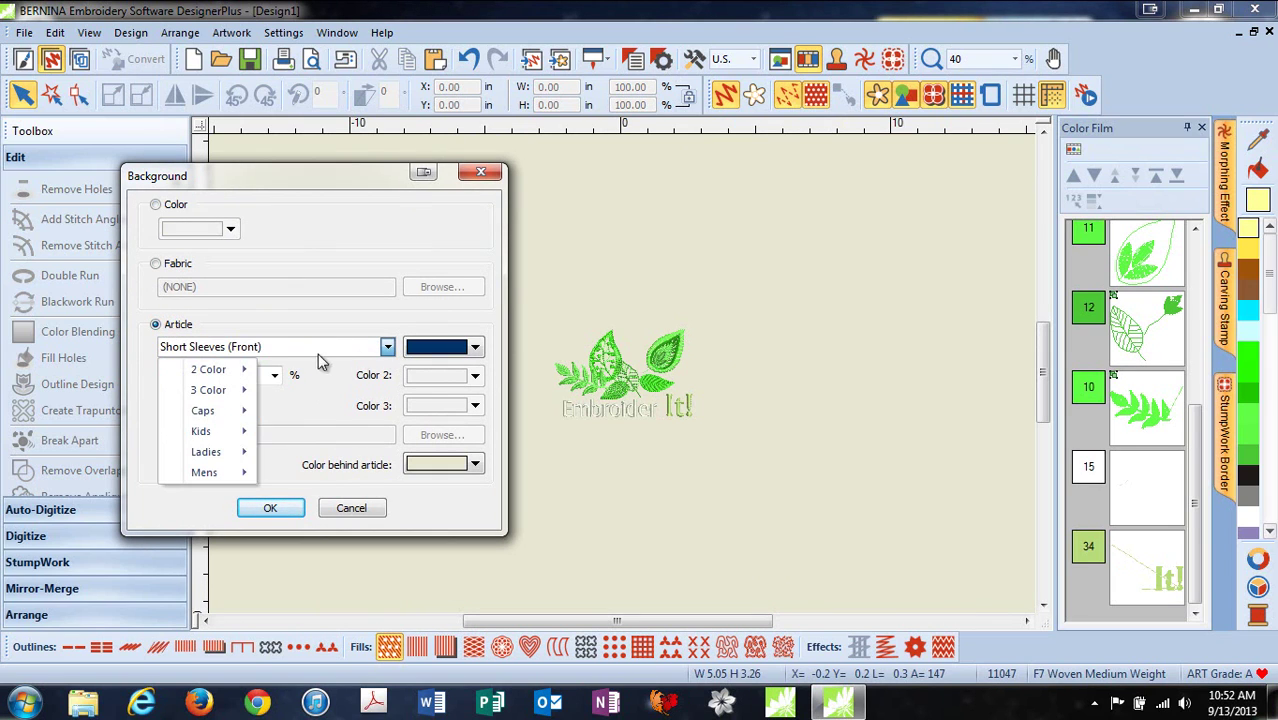
mouse_move(206, 469)
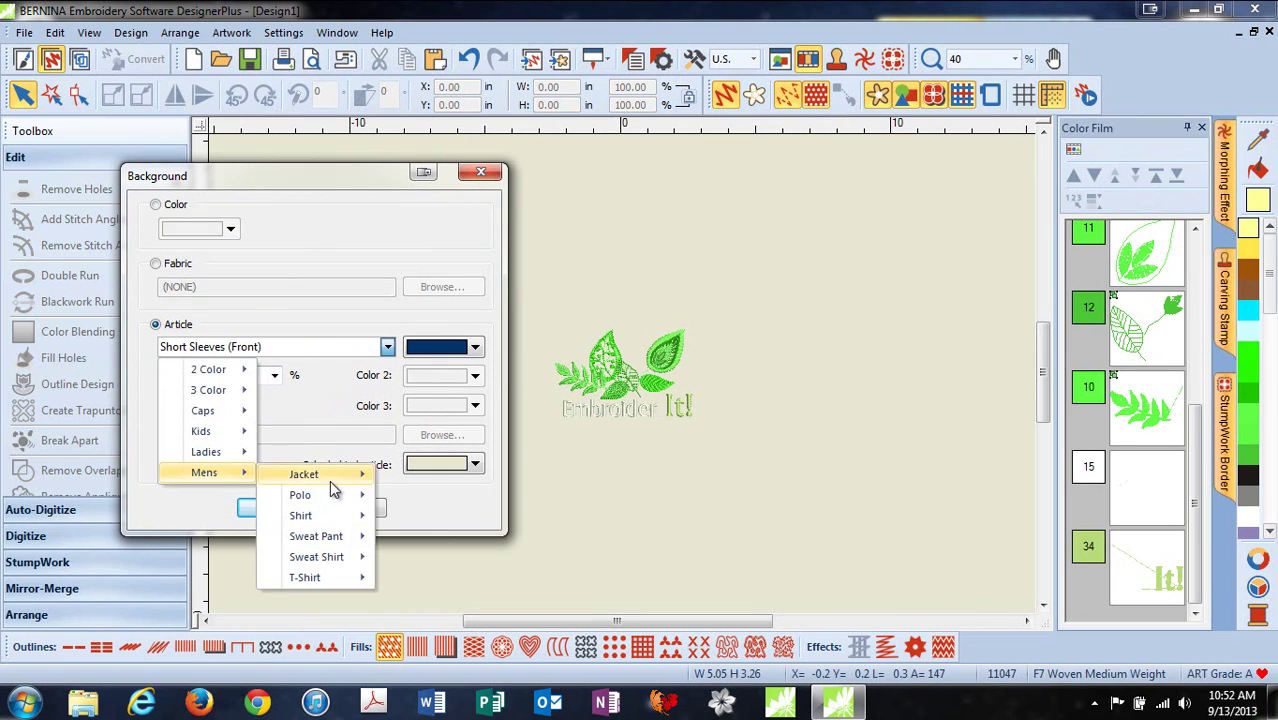
mouse_move(299, 494)
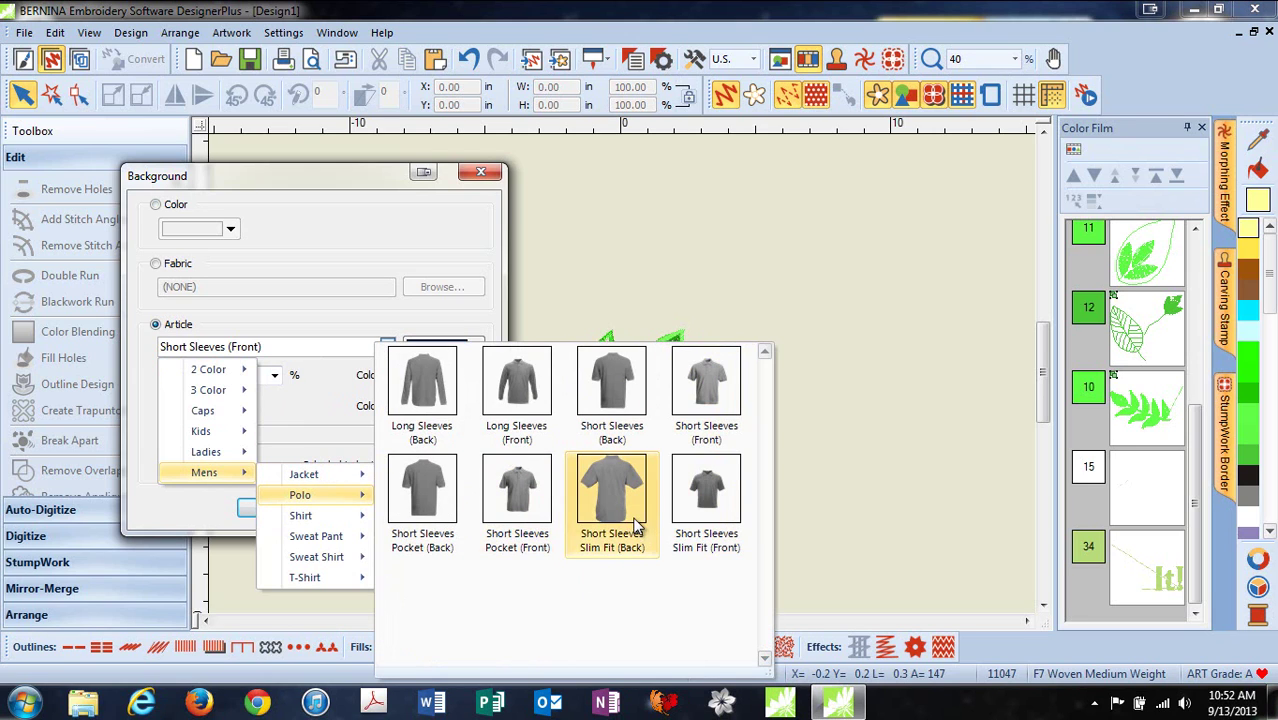
click(527, 497)
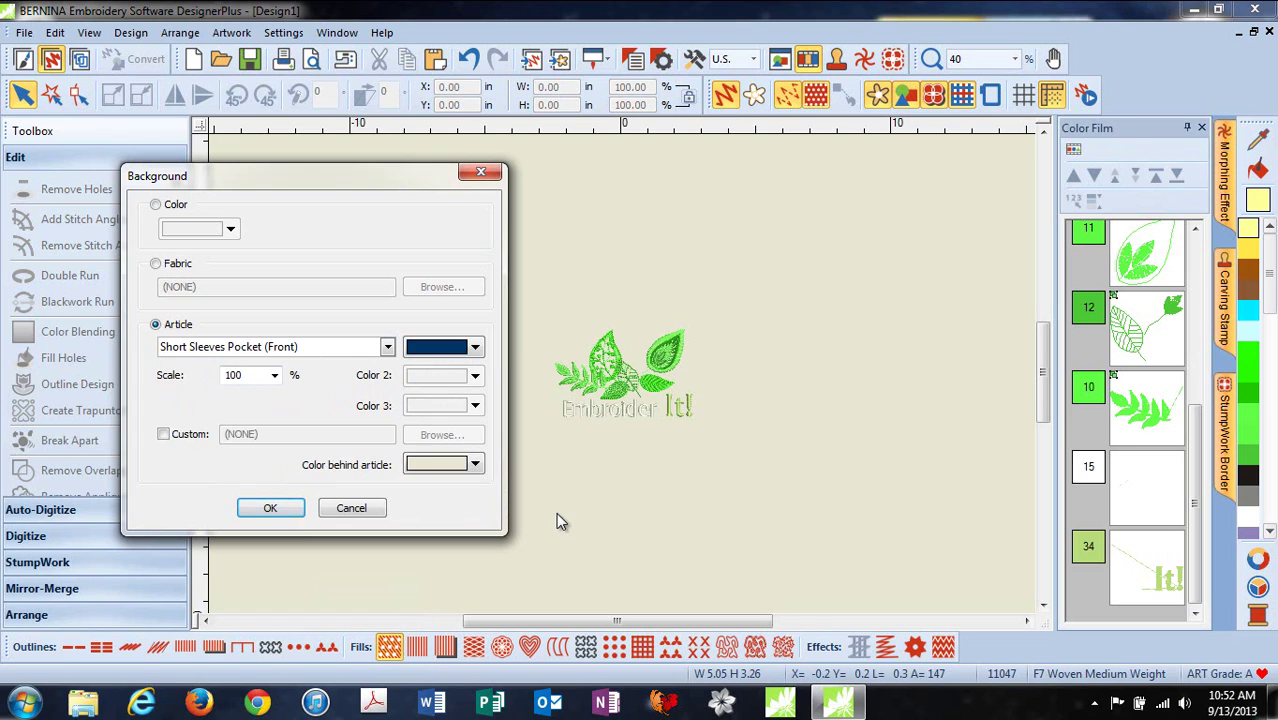
Step: Make the polo shirt navy, apply the background, and move 'It!' beside 'Embroider'
click(477, 349)
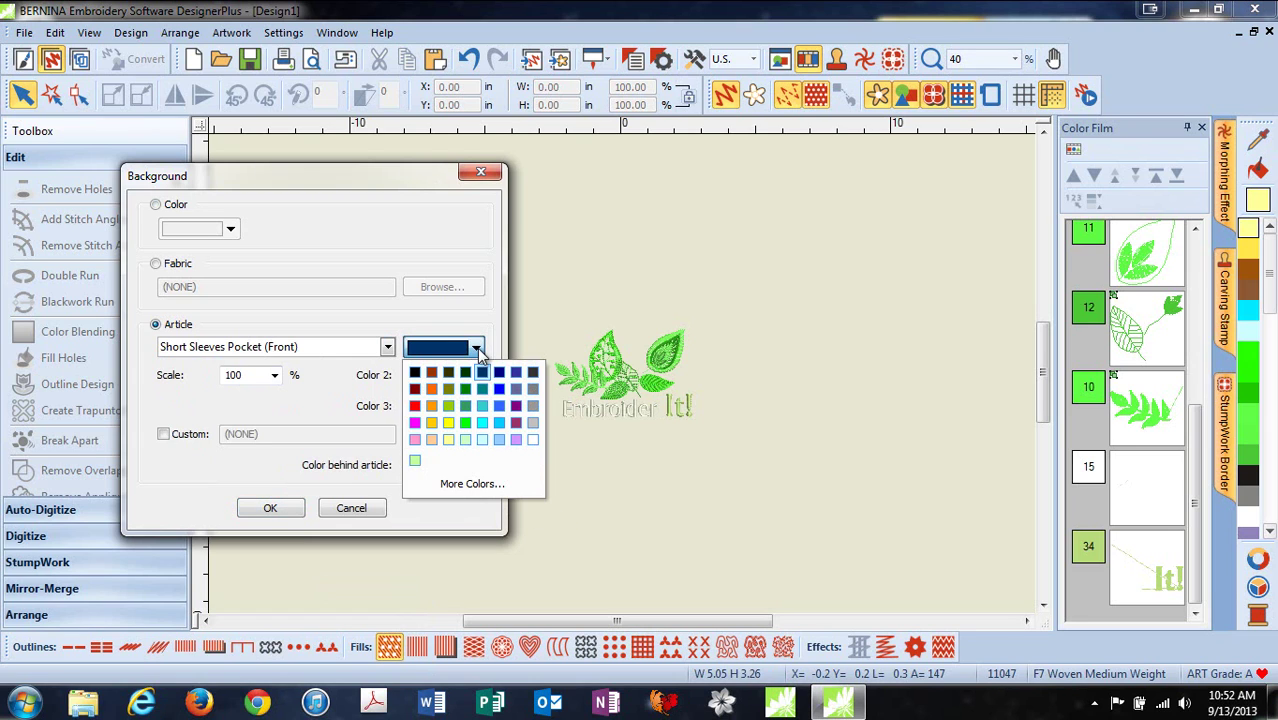
click(478, 488)
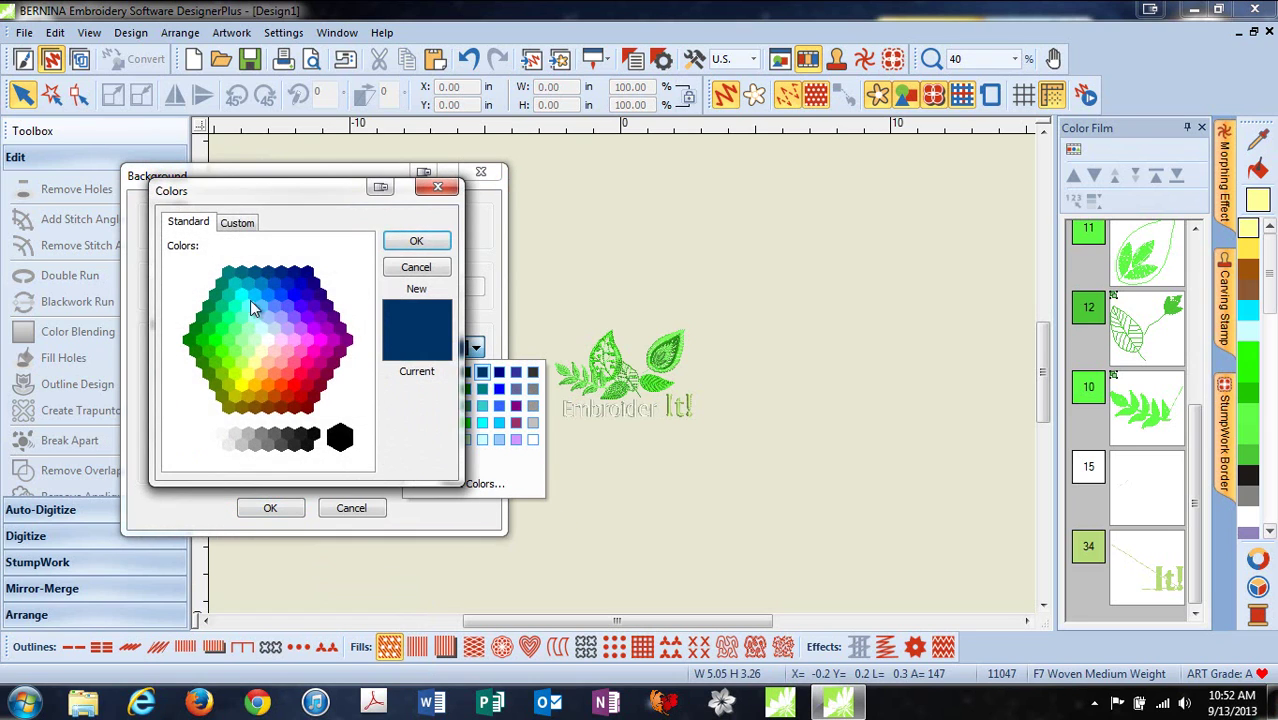
click(257, 227)
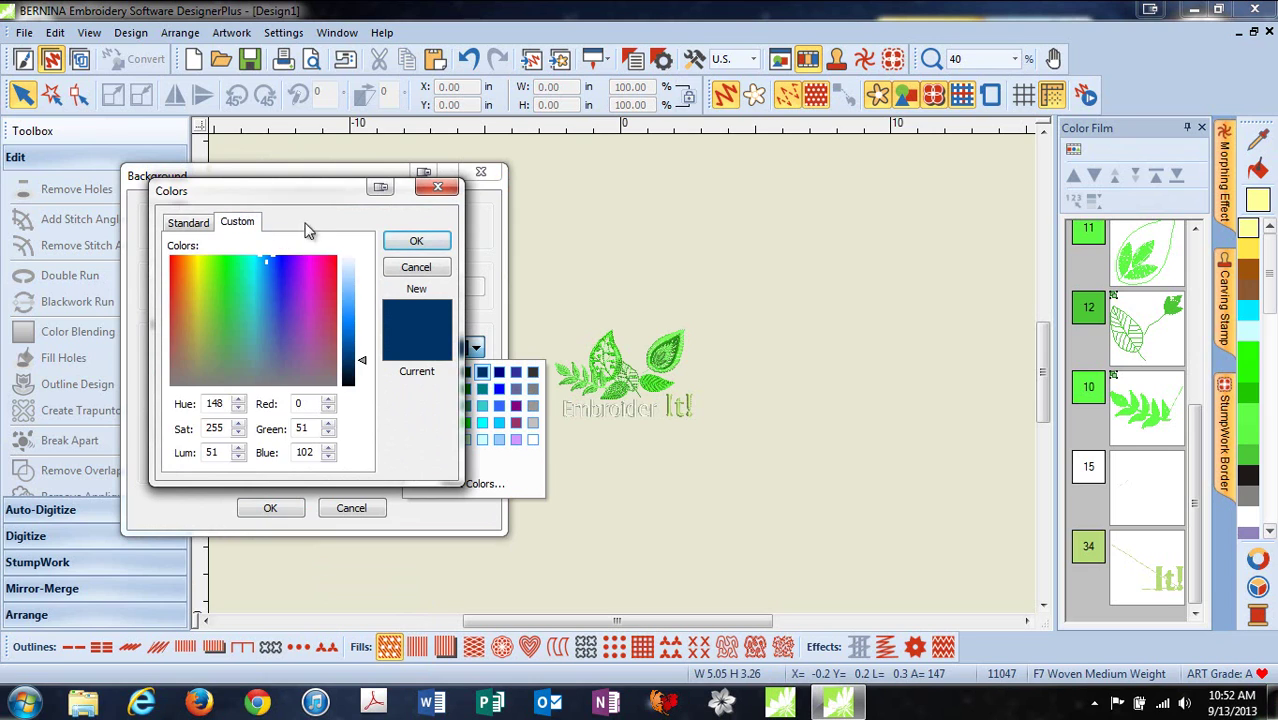
click(416, 242)
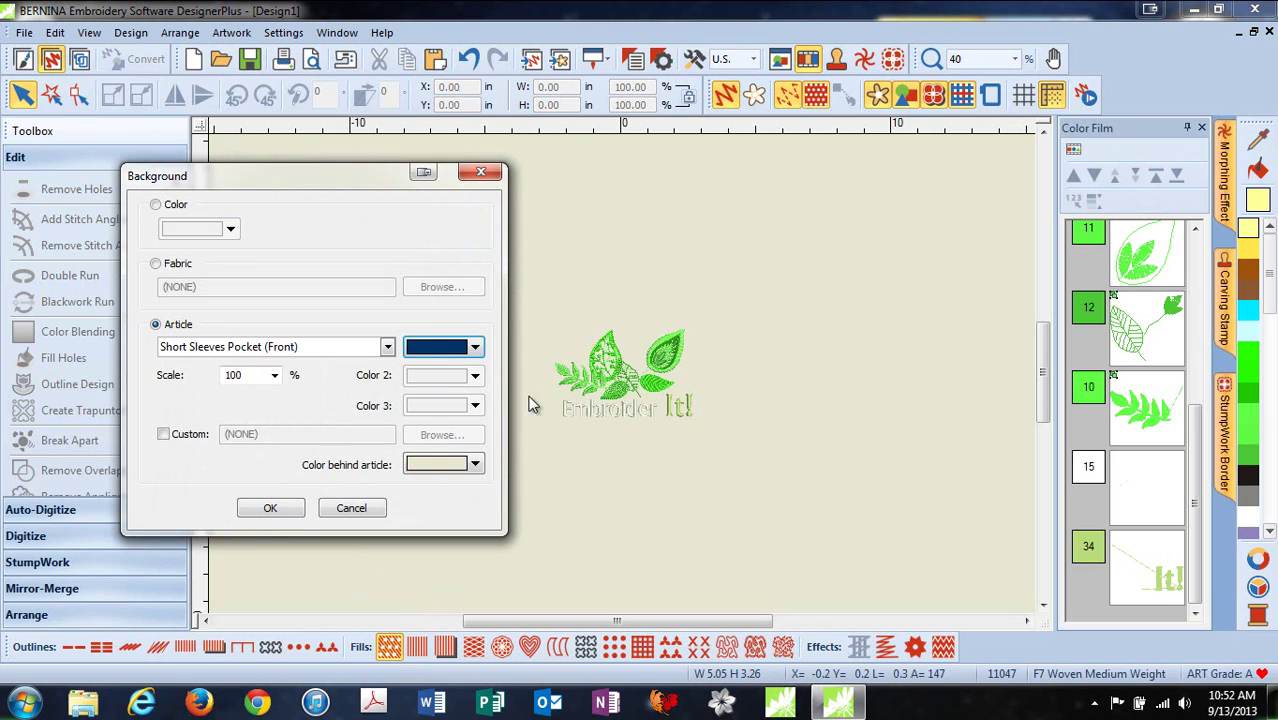
click(296, 510)
drag(680, 408, 660, 410)
Step: Select all and move the whole design up onto the polo's chest just above the pocket
click(615, 413)
click(763, 454)
key(ctrl+a)
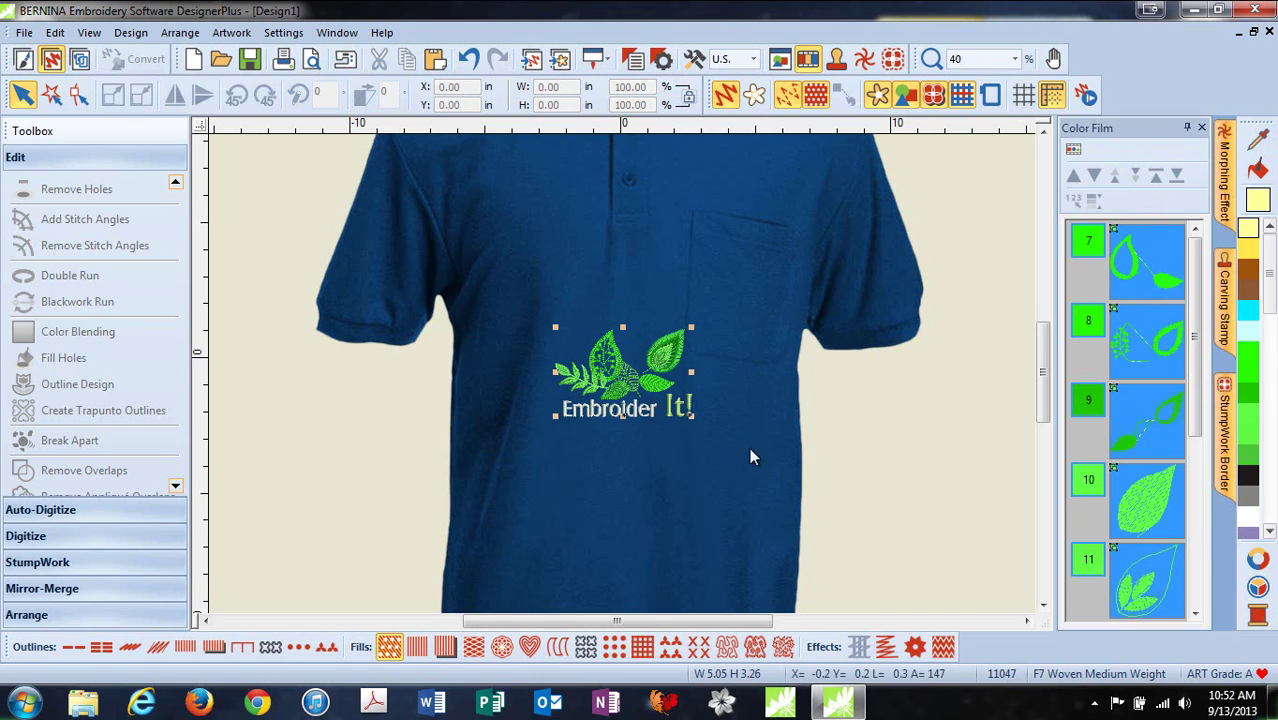
drag(630, 405, 726, 188)
scroll(1041, 340, up, 3)
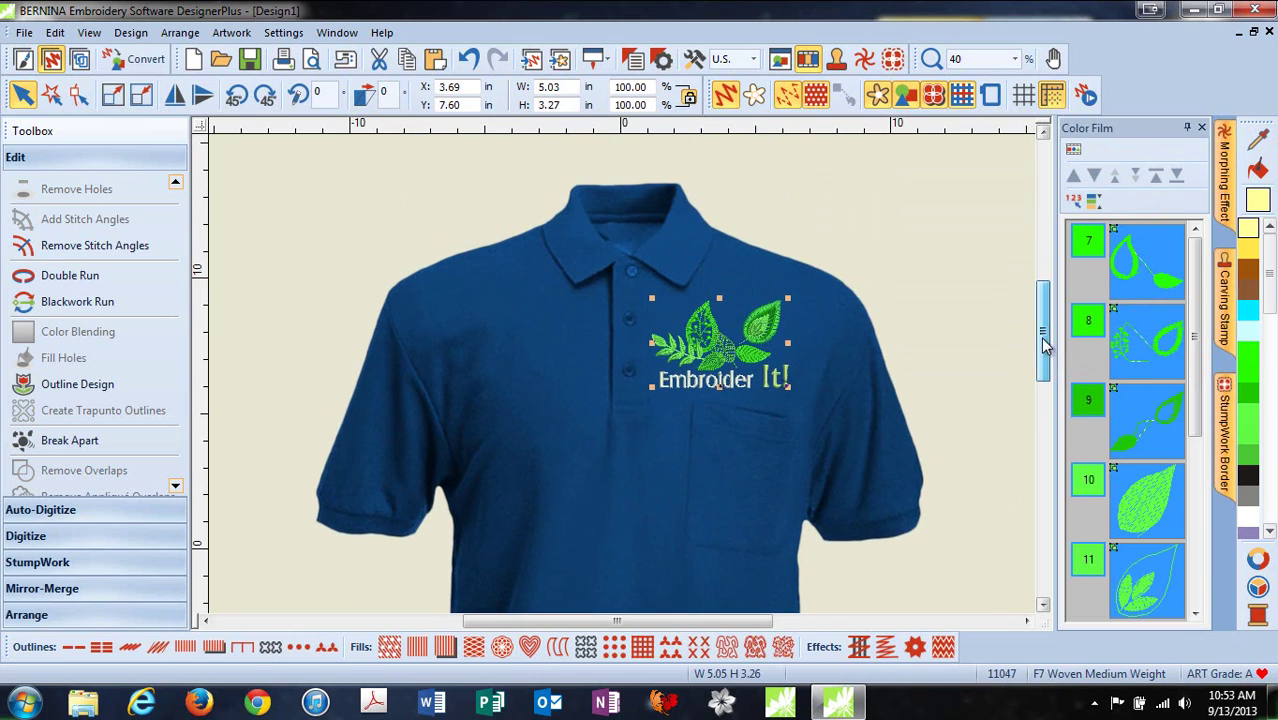
drag(763, 370, 799, 382)
click(930, 289)
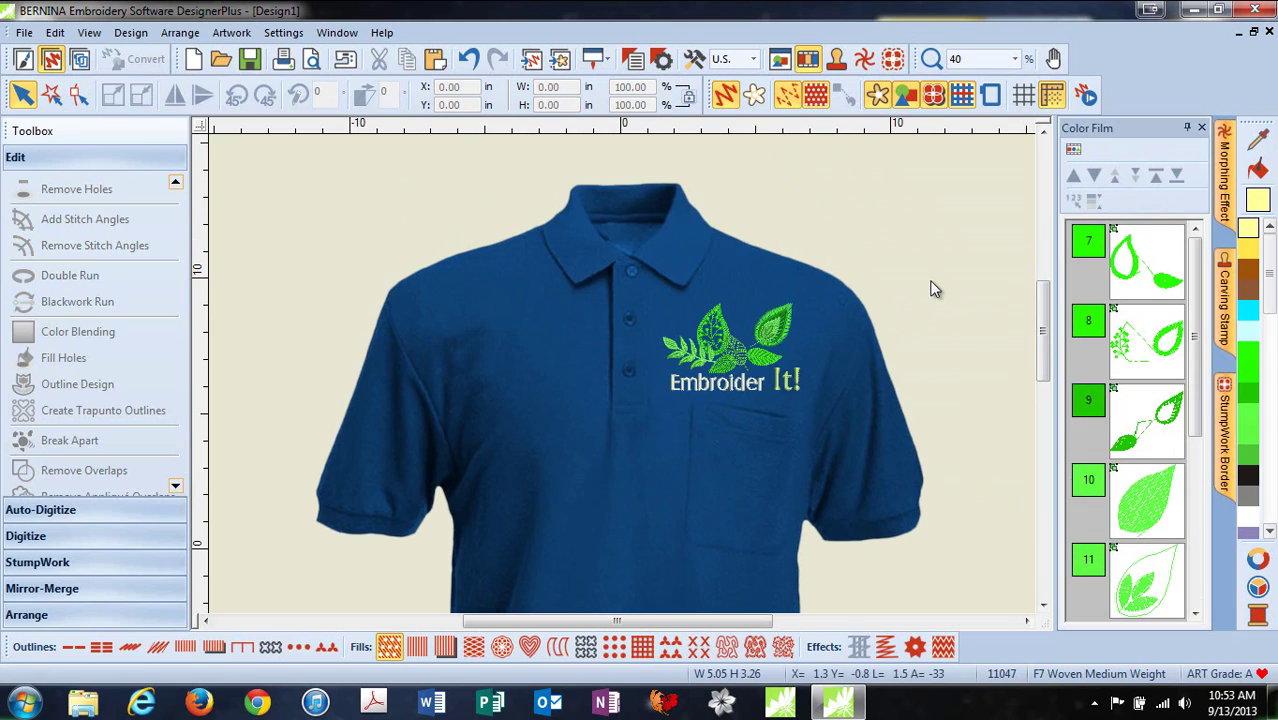